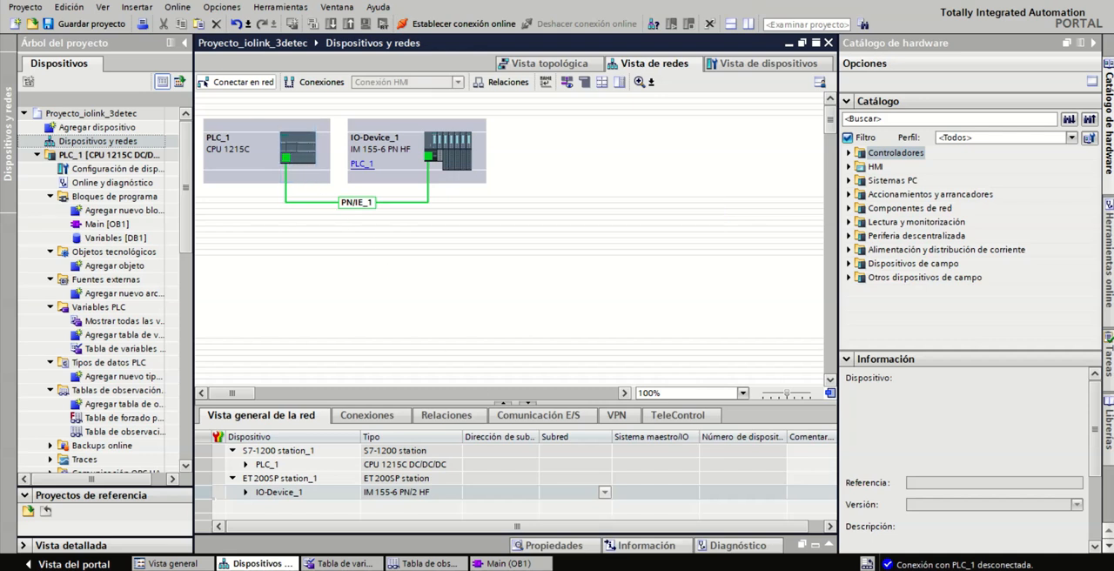
click(770, 570)
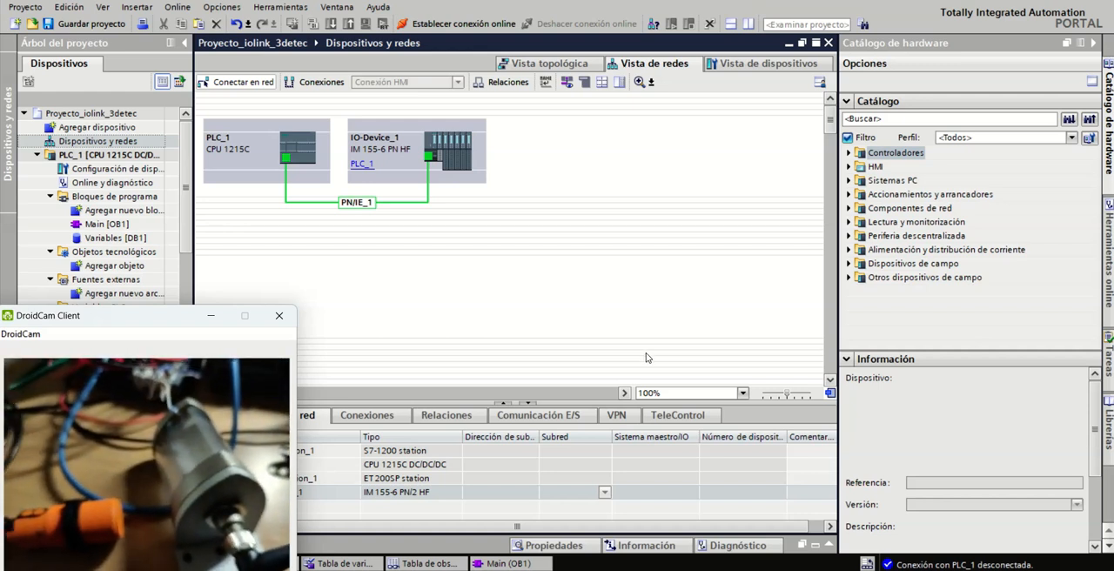
drag(180, 323, 179, 567)
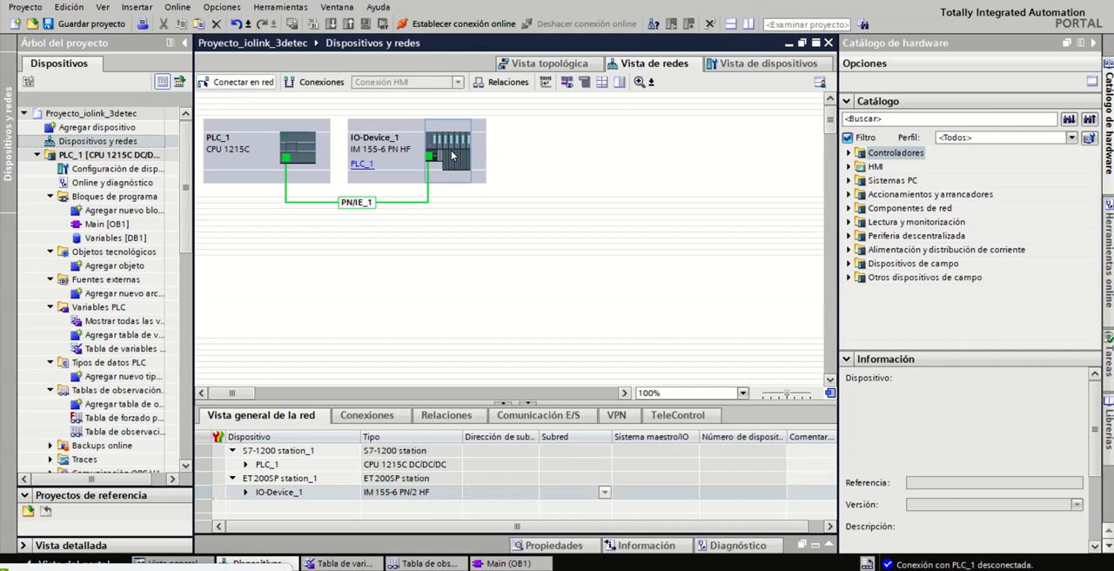
Step: Open the device view of IO-Device_1 and inspect the potential group settings of the DI 8x24VDC HF module in slot 1
double_click(451, 154)
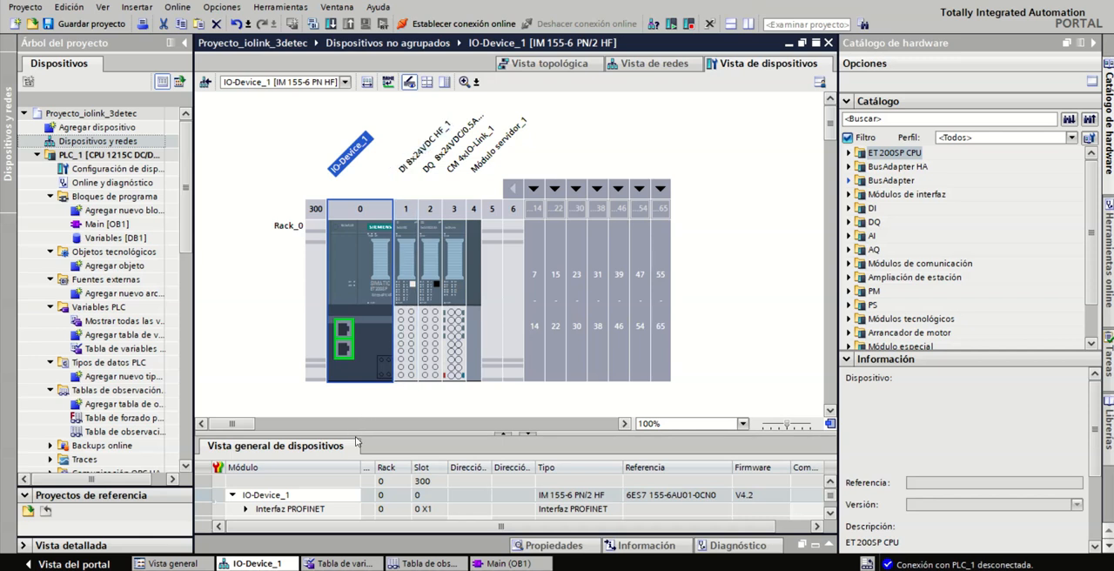
drag(355, 432, 355, 406)
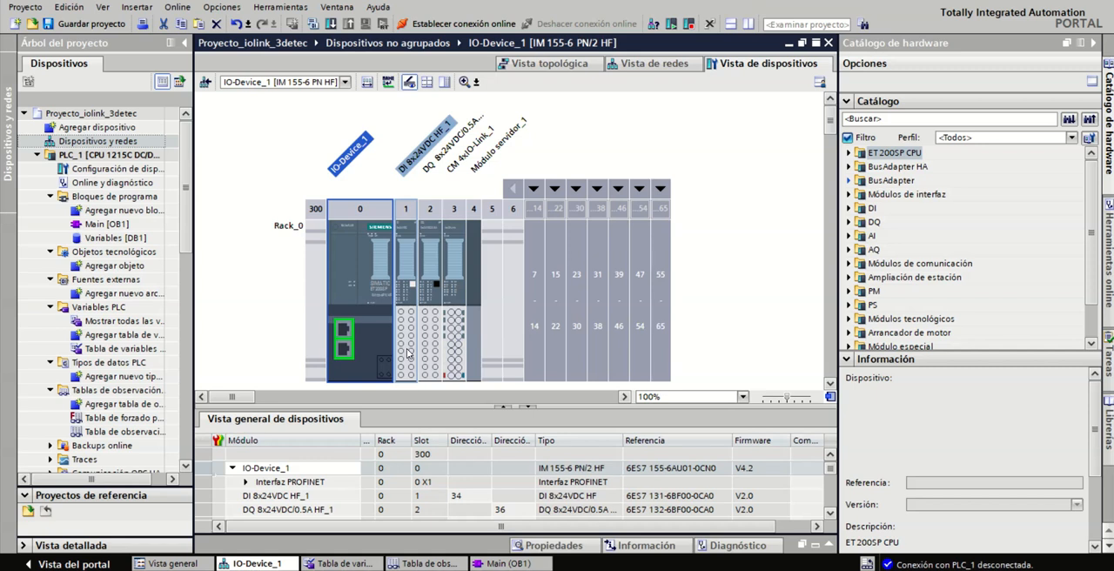
double_click(405, 354)
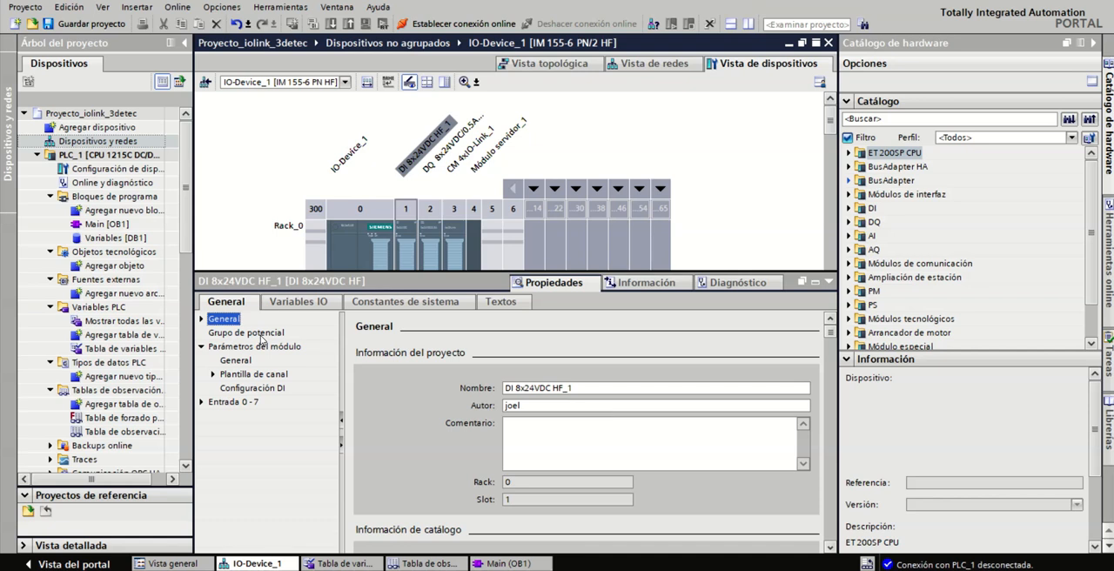
click(260, 335)
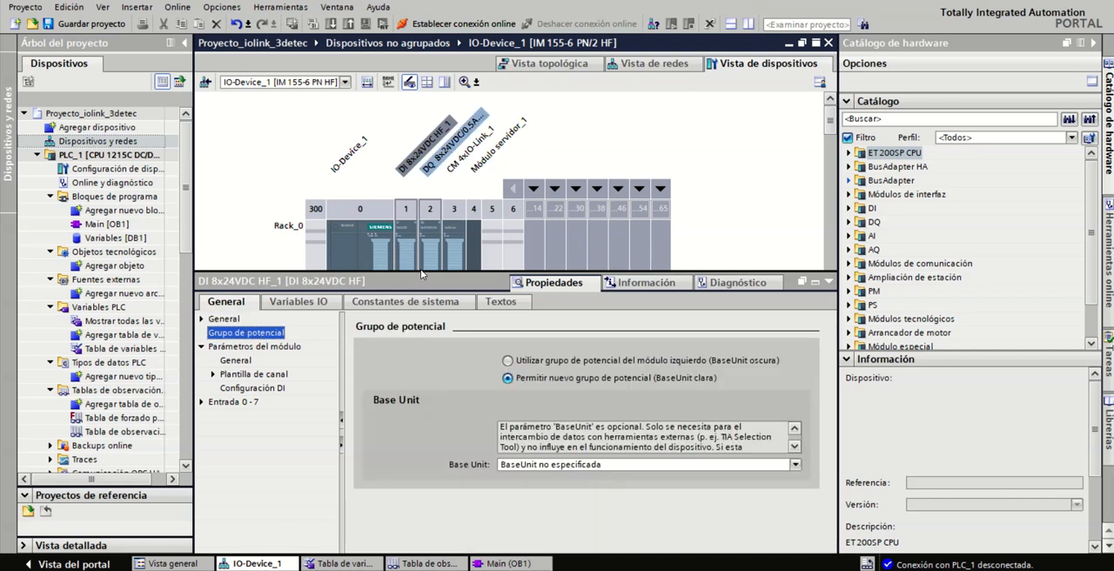
drag(420, 269, 420, 374)
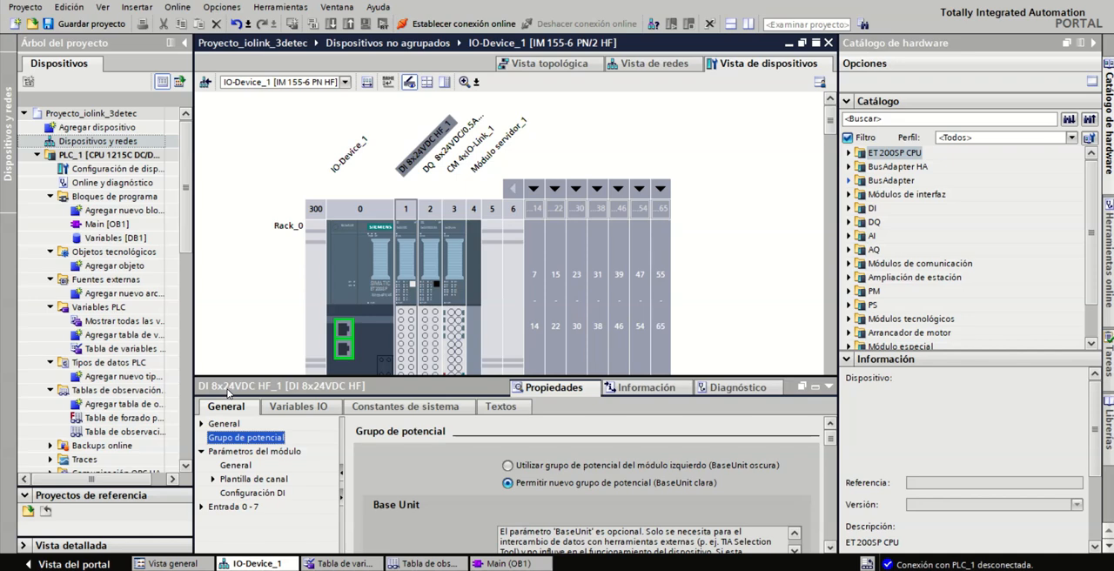
Step: Inspect the properties of the DQ 8x24VDC/0.5A HF module in slot 2 and the CM 4xIO-Link module in slot 3
click(431, 296)
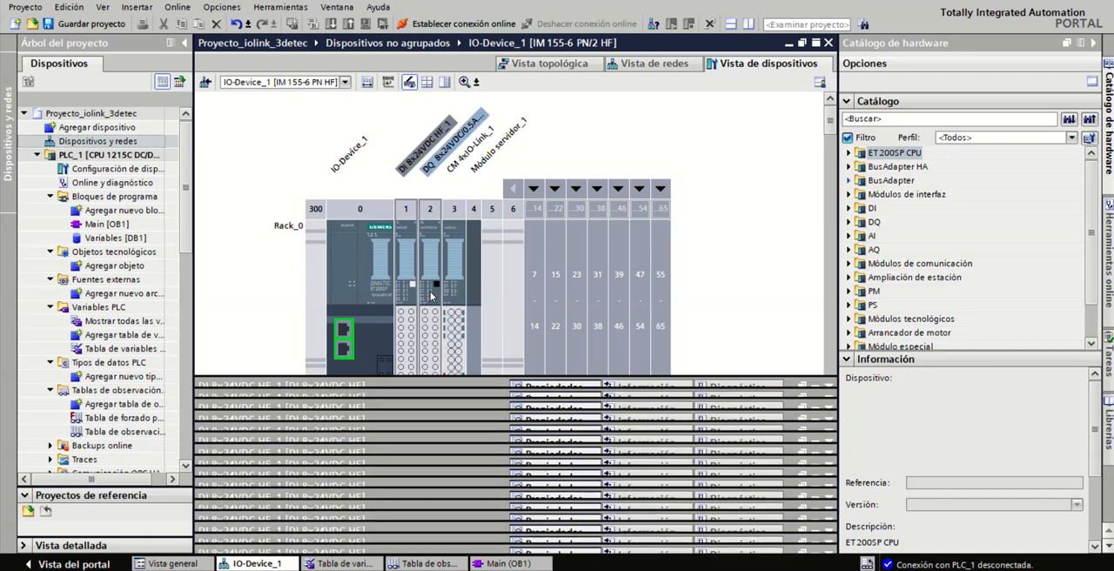
double_click(430, 296)
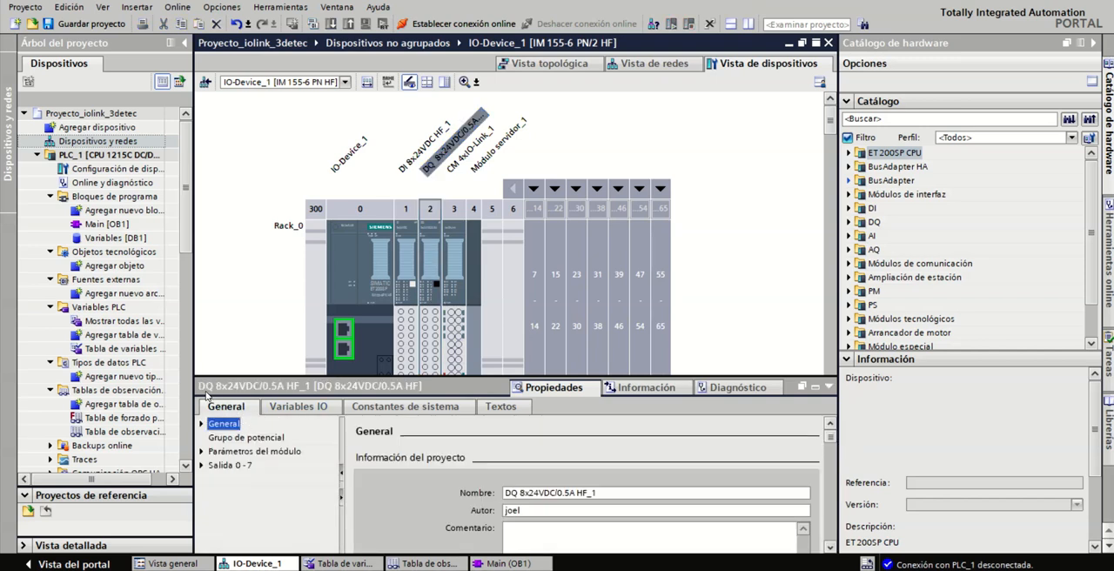
click(456, 298)
double_click(458, 300)
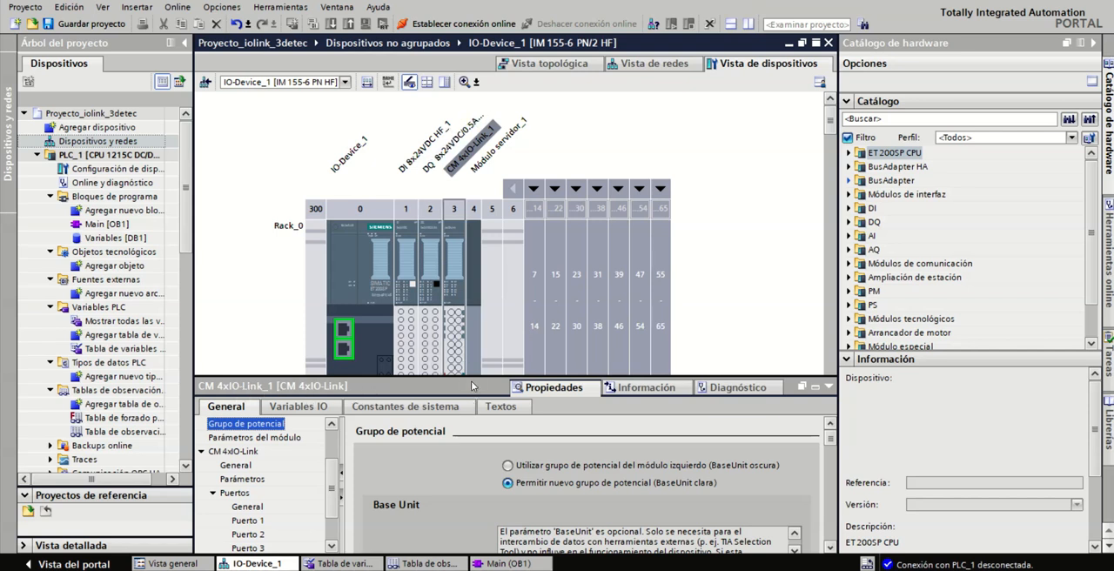
drag(471, 376, 470, 309)
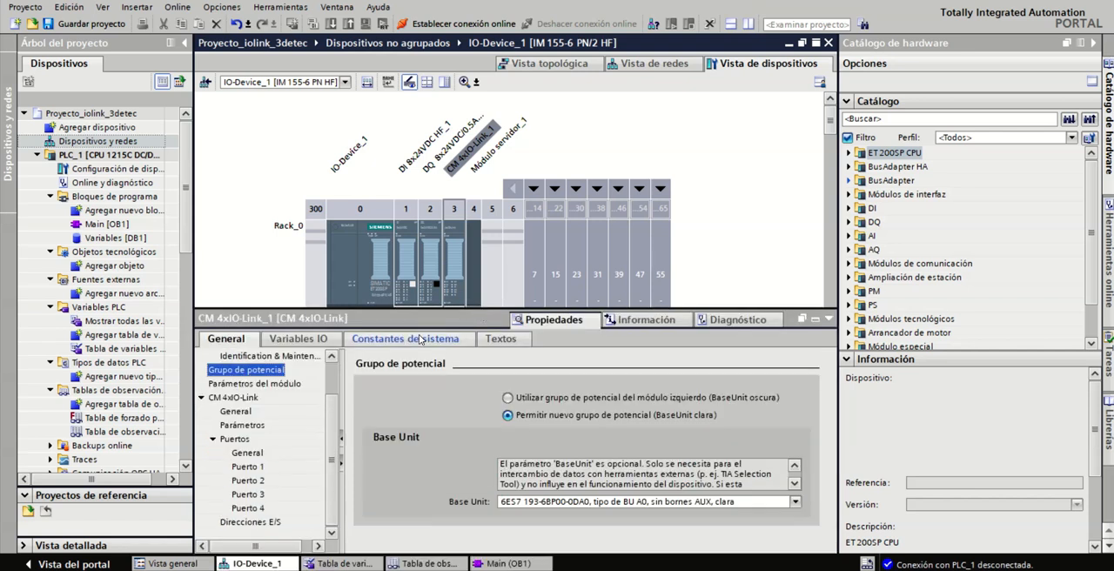
Step: Clear the author name in the project information of the CM 4xIO-Link module
scroll(331, 383, up, 2)
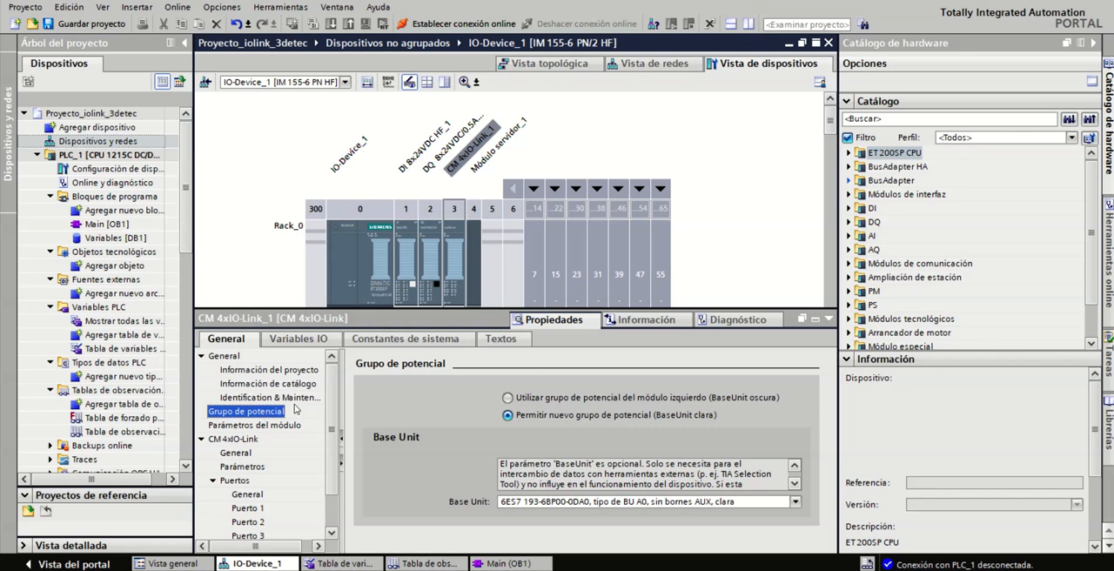
click(274, 370)
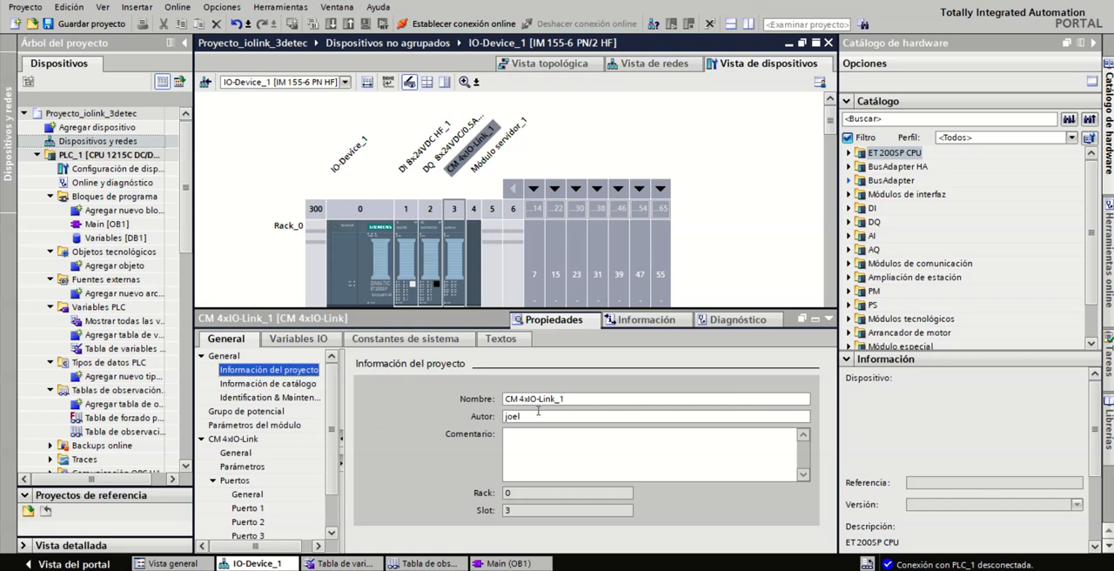
click(524, 417)
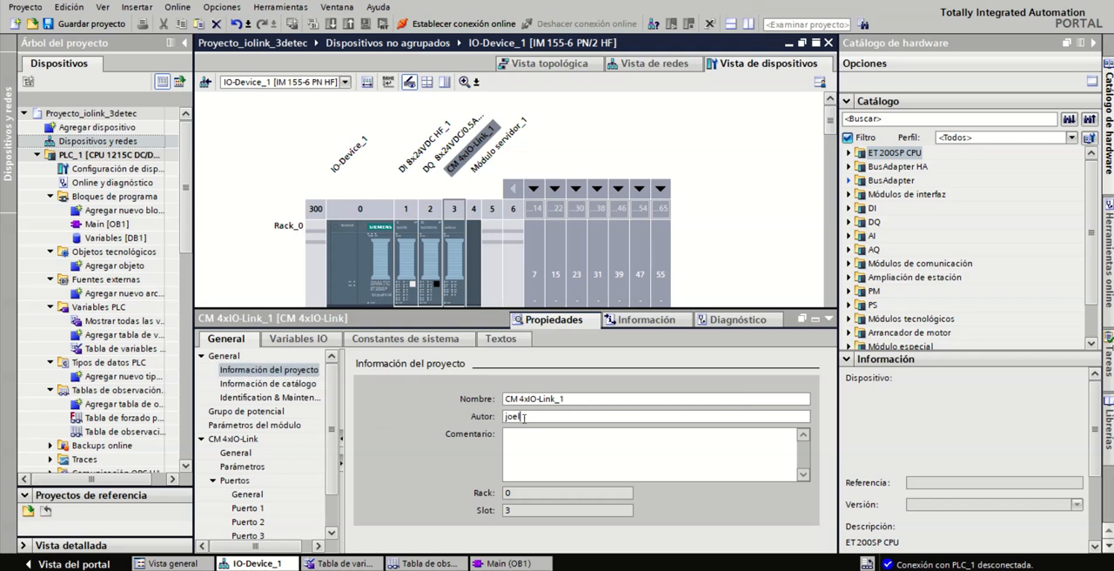
key(BackSpace)
key(BackSpace)
key(BackSpace)
scroll(325, 469, down, 1)
scroll(325, 461, up, 1)
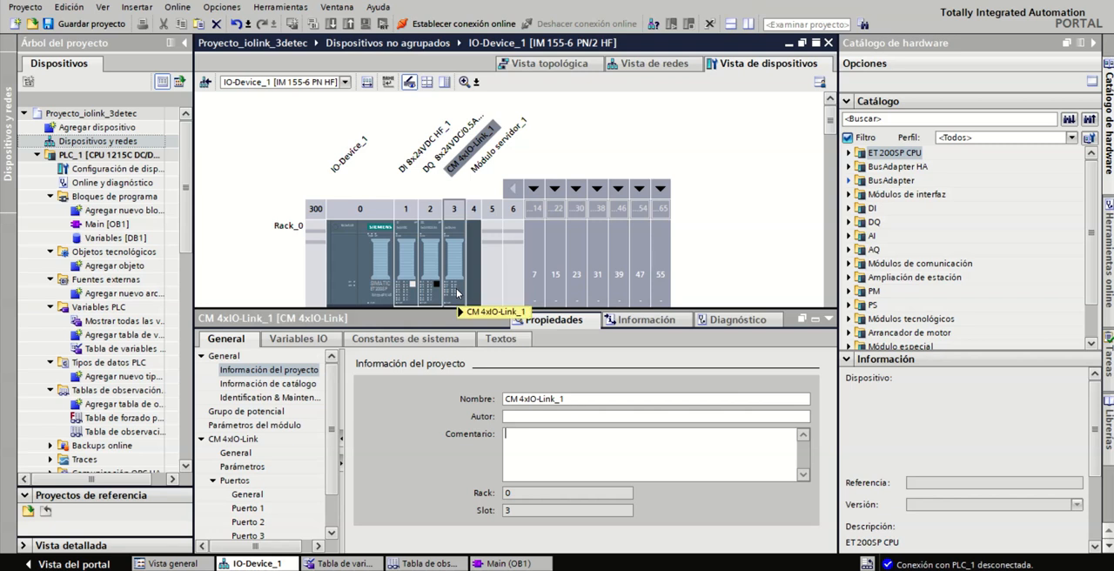
Step: Check the input addresses of the DI 8x24VDC HF module in slot 1
mouse_move(455, 293)
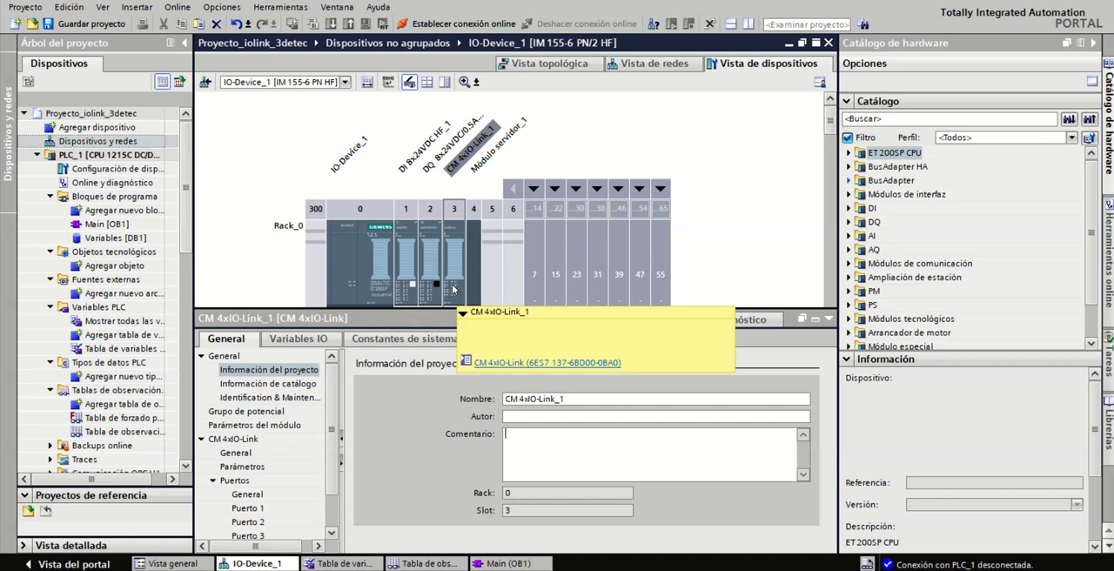
click(409, 286)
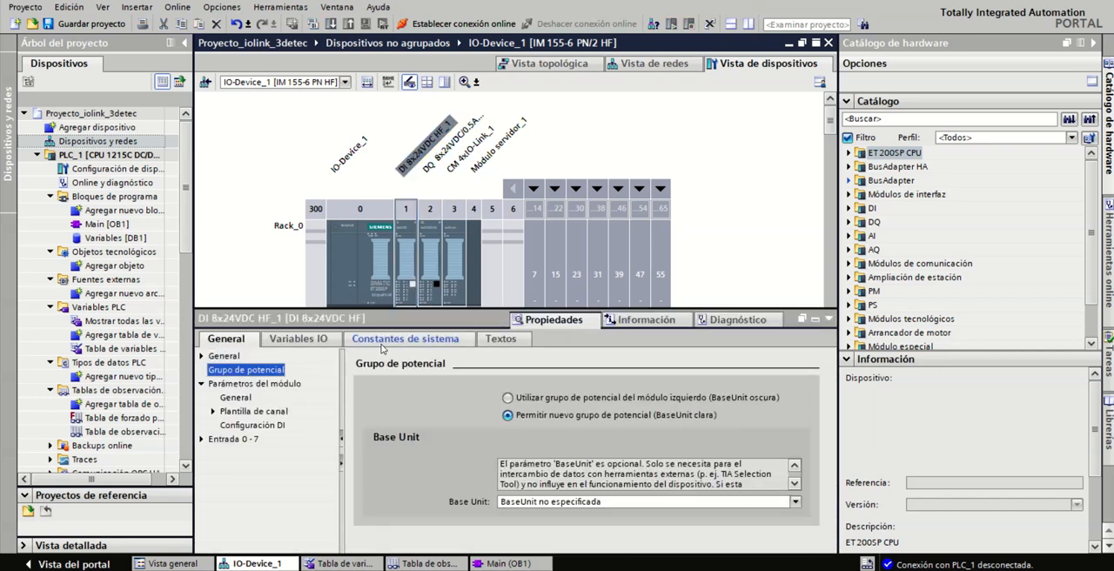
click(210, 440)
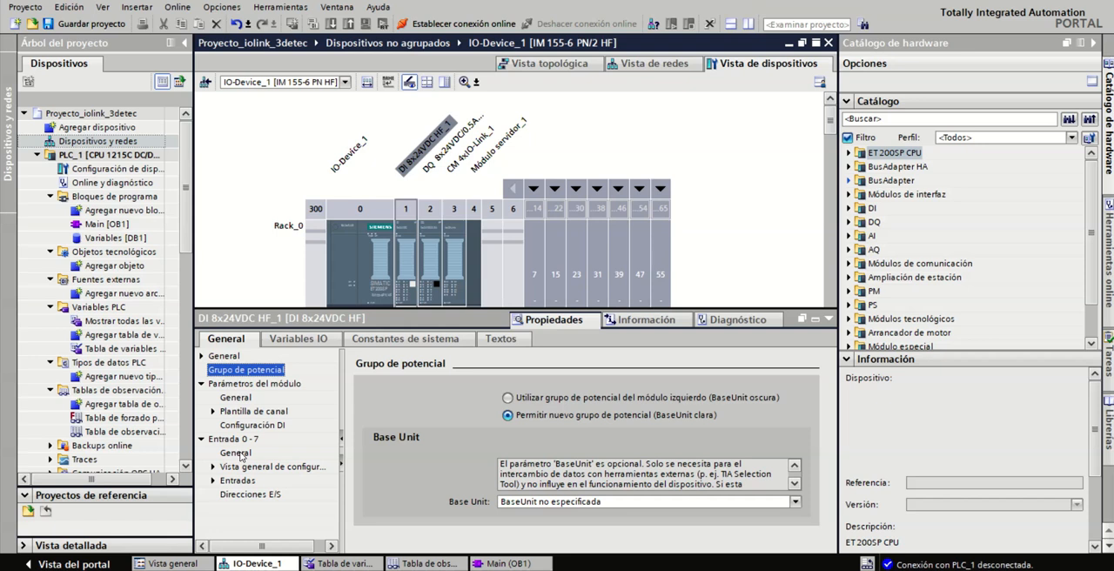
click(237, 453)
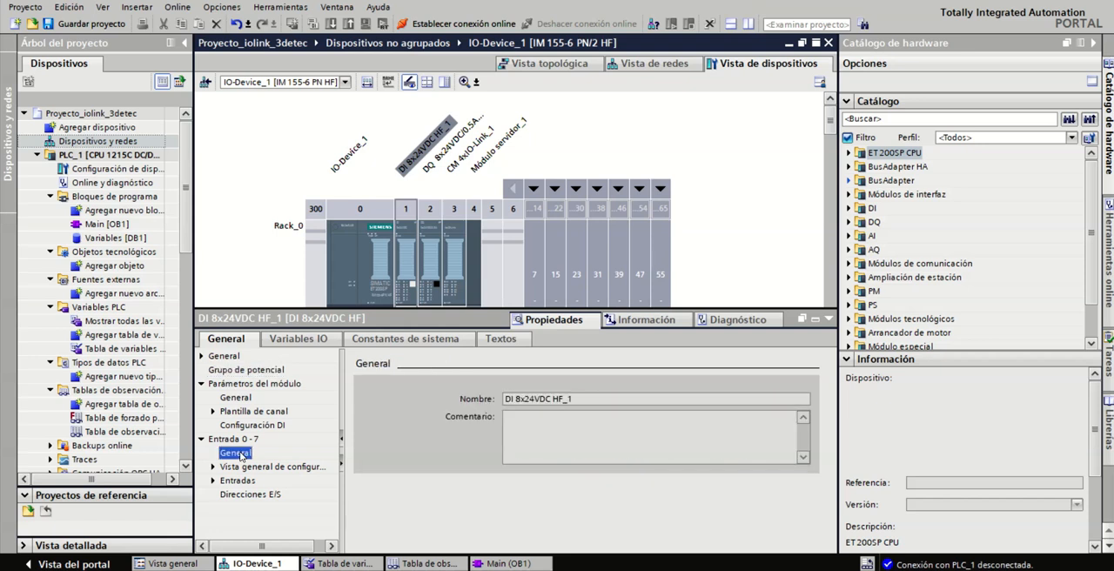
click(249, 494)
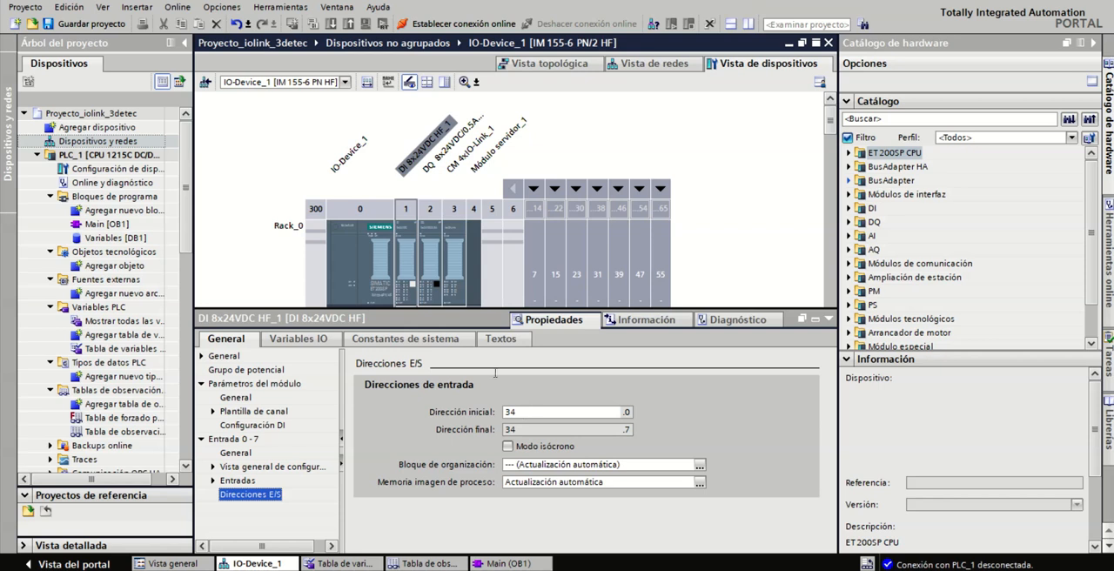
Step: Check the output addresses of the DQ 8x24VDC/0.5A HF module in slot 2
click(433, 279)
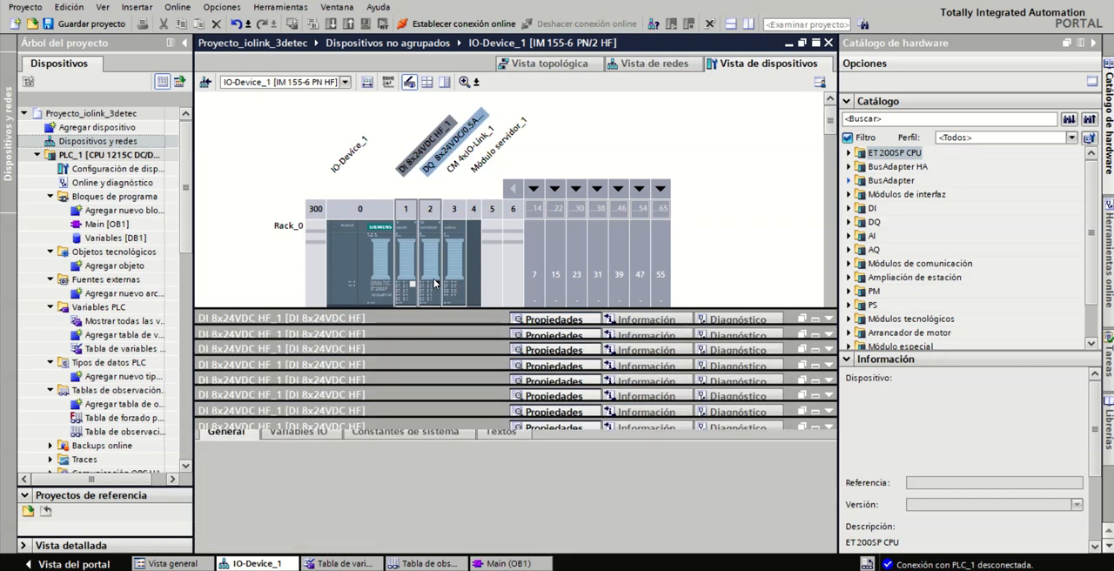
click(243, 398)
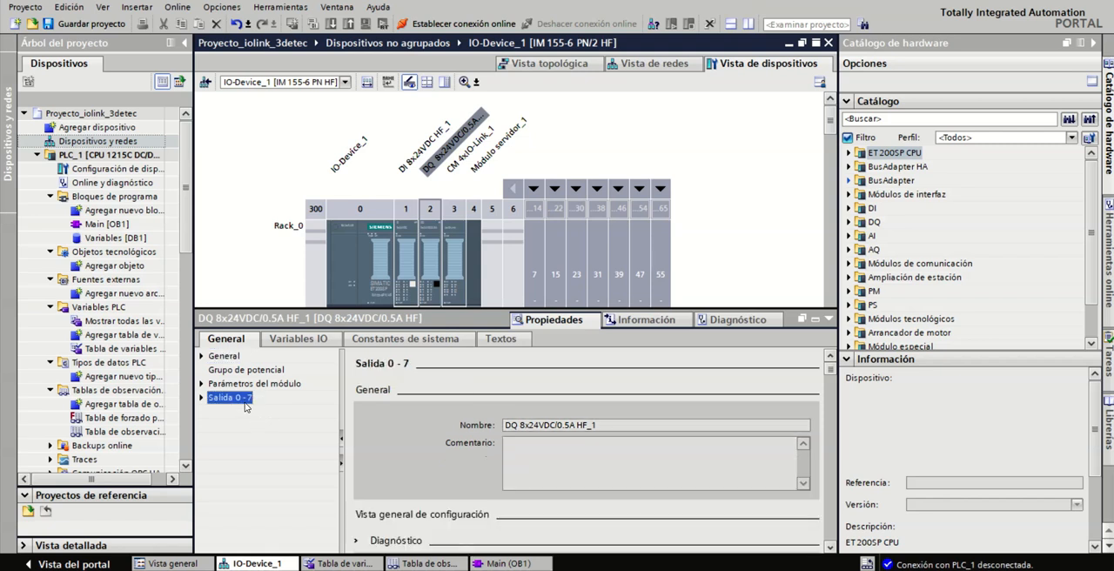
click(201, 398)
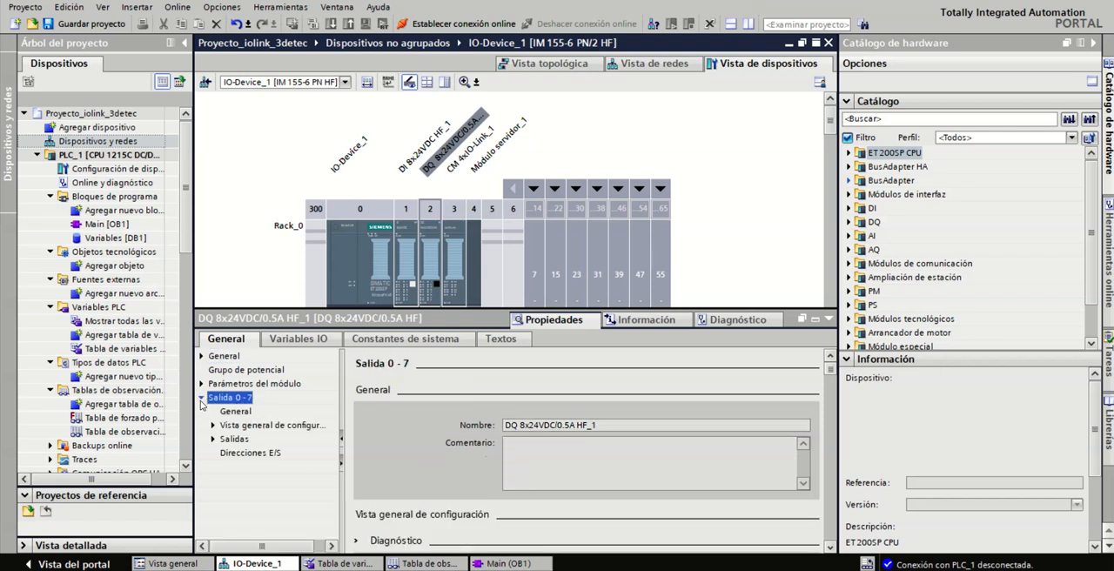
click(246, 453)
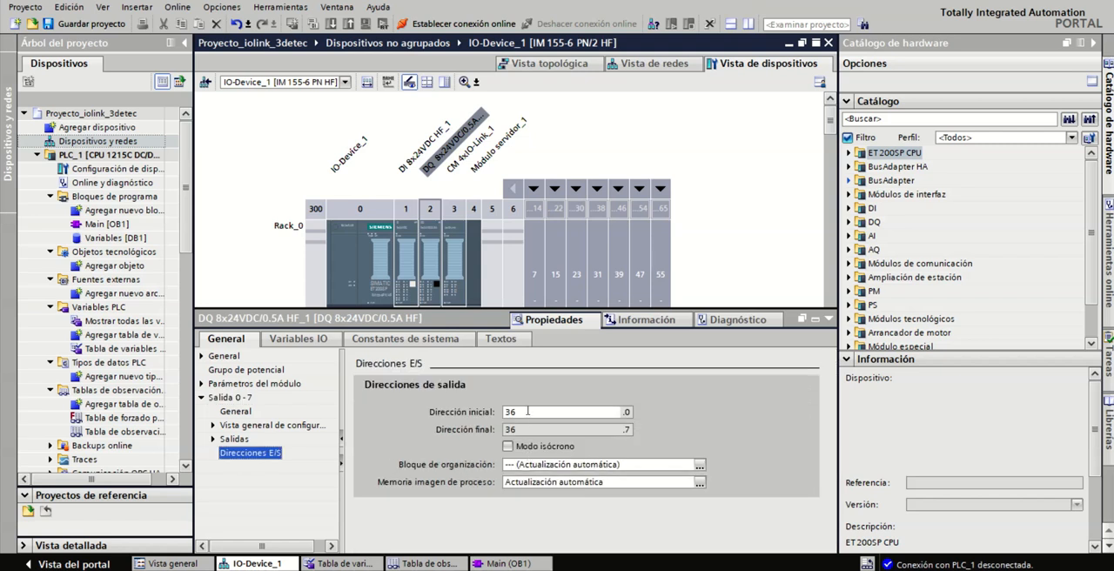
Step: Launch the S7-PCT device tool for the CM 4xIO-Link module in slot 3
click(450, 261)
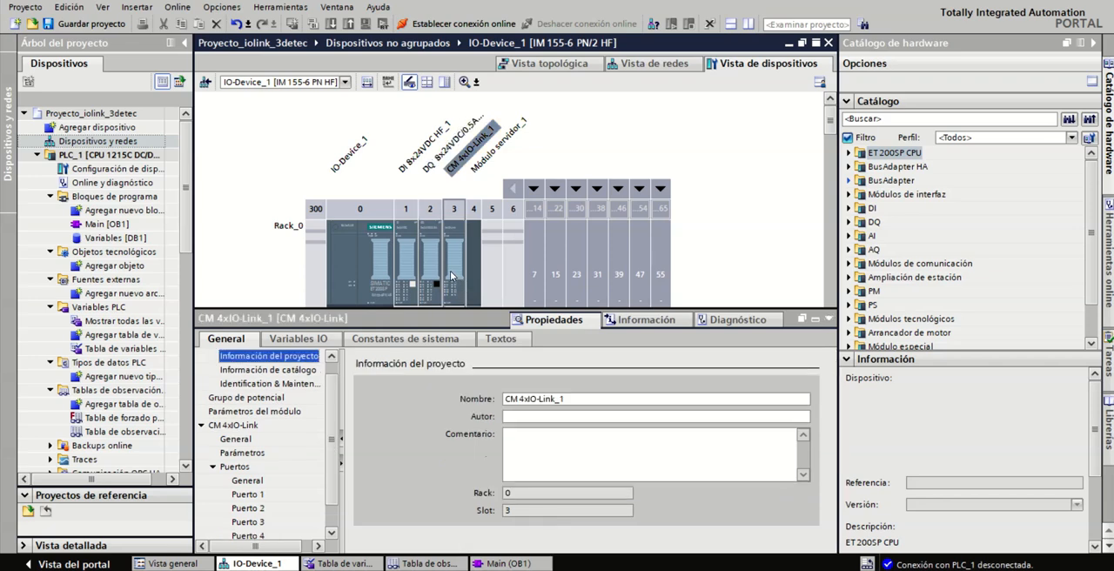
right_click(451, 276)
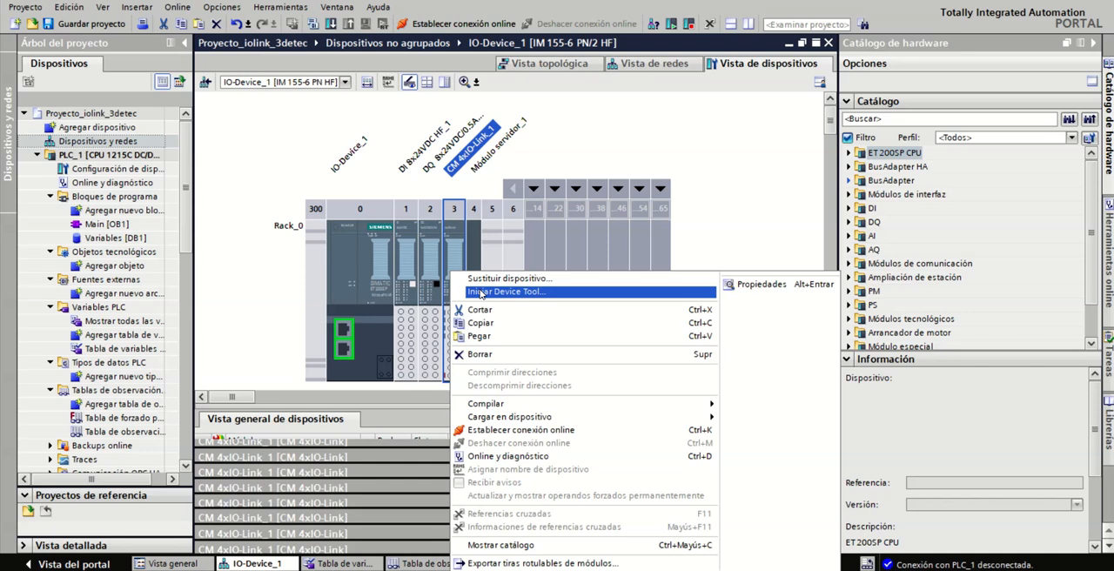
click(541, 294)
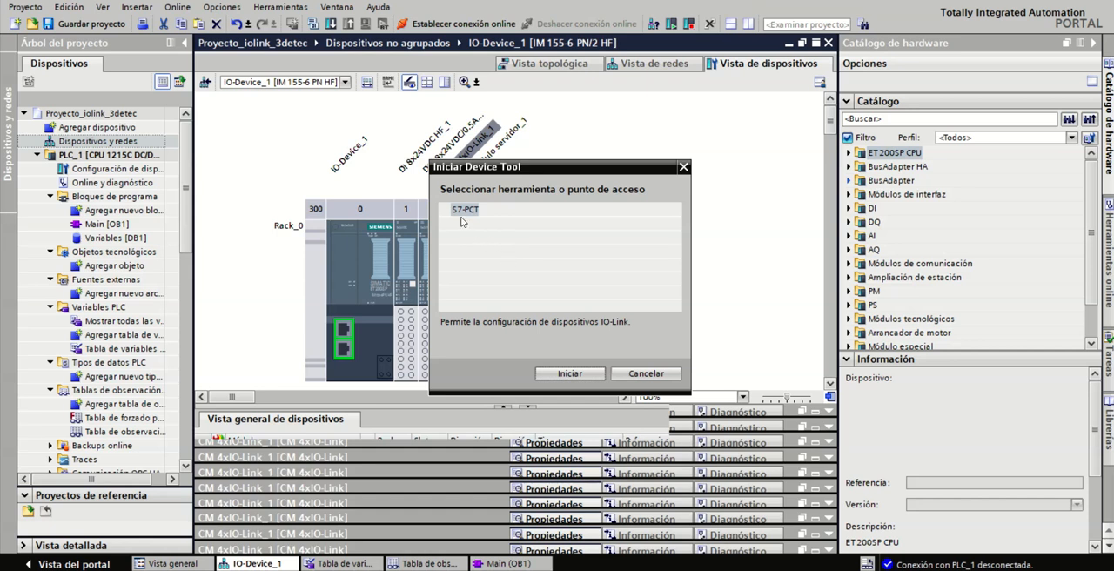
click(570, 374)
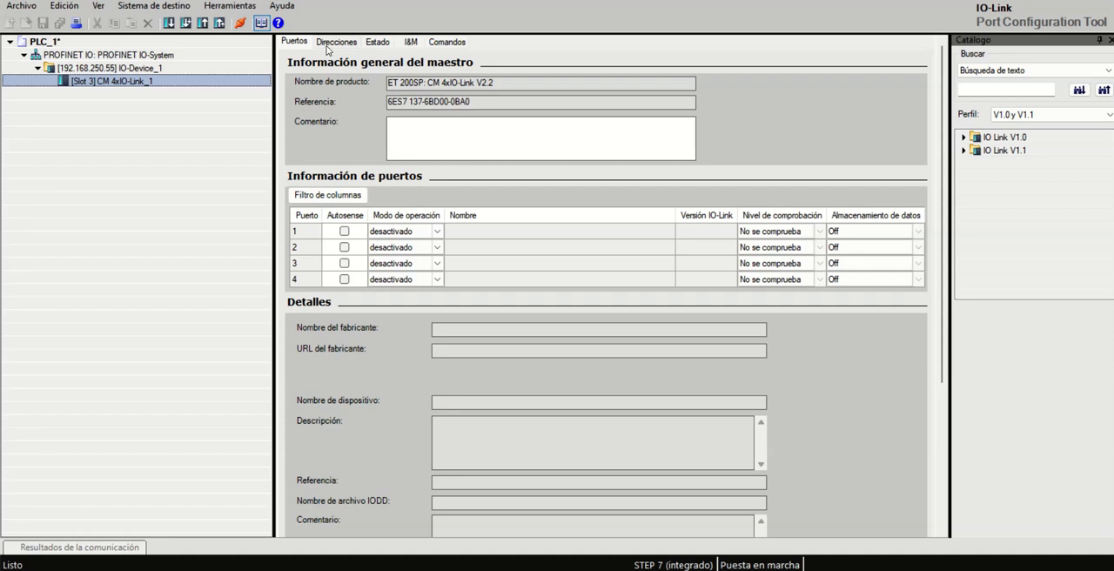
Step: Load ifm-00032D-20170926-IODD1.1.zip from the Descargas folder into the IODD import dialog, and close the dialog without importing
click(233, 7)
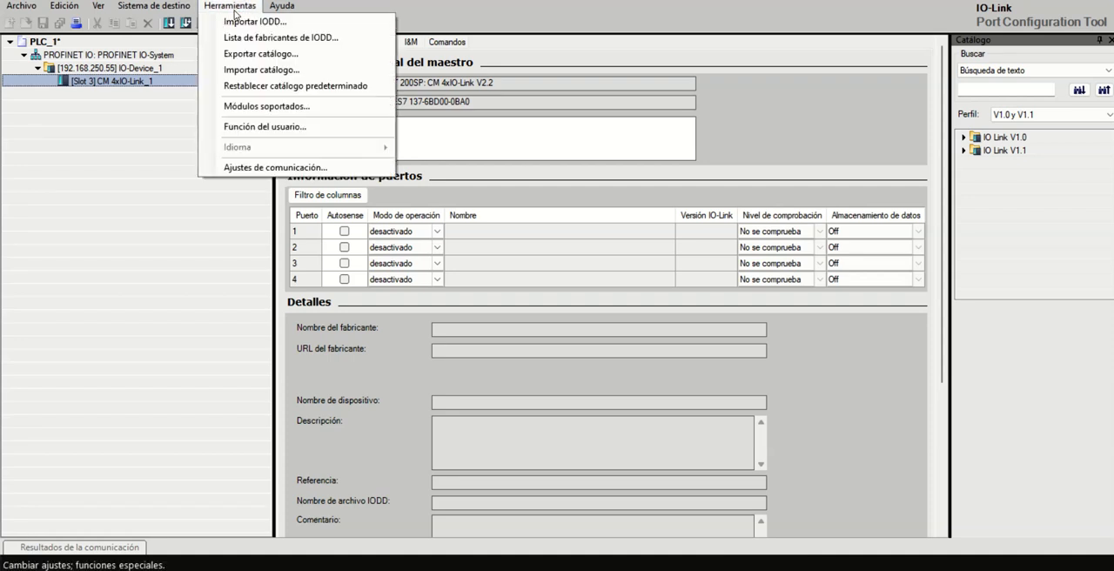
click(258, 22)
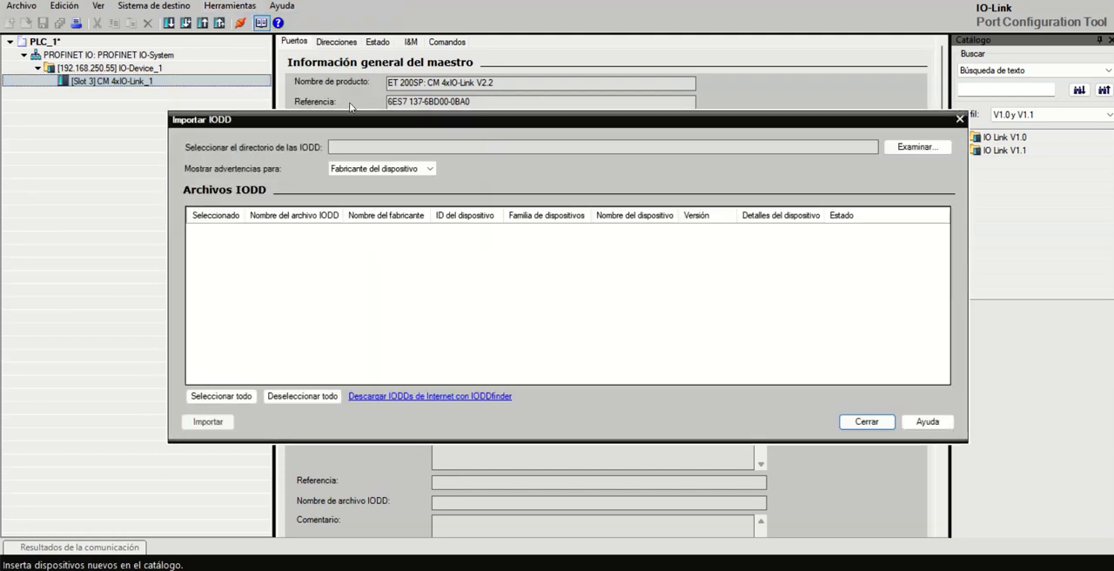
drag(478, 126, 453, 149)
click(880, 169)
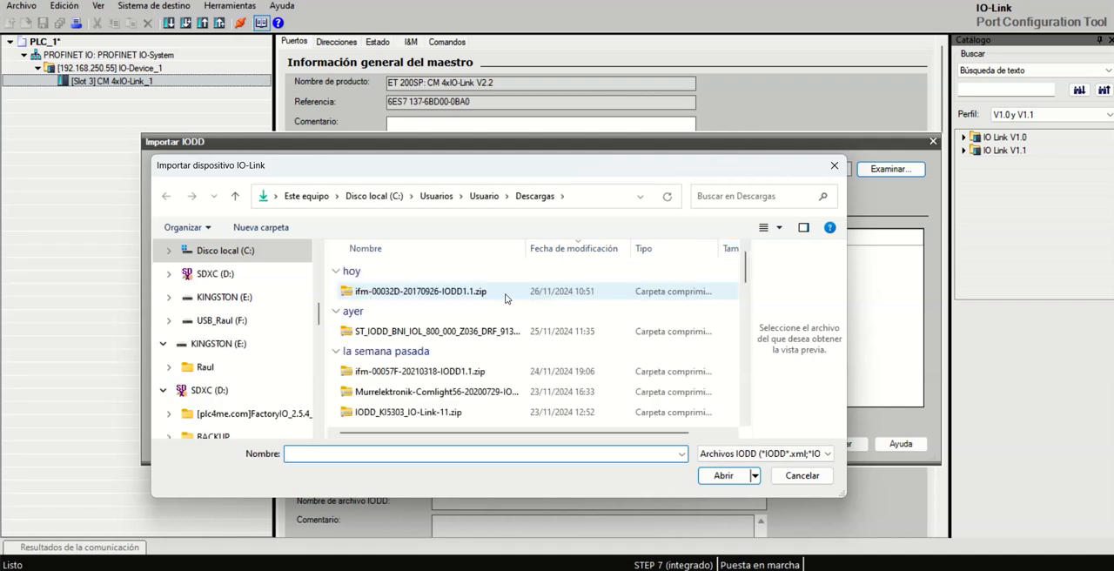
click(801, 476)
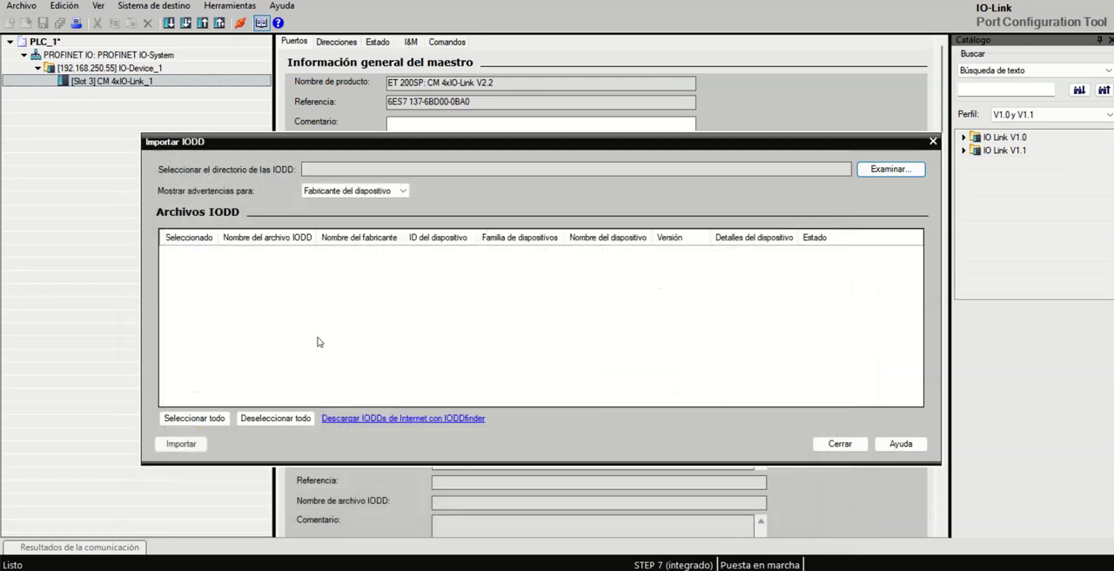
click(893, 170)
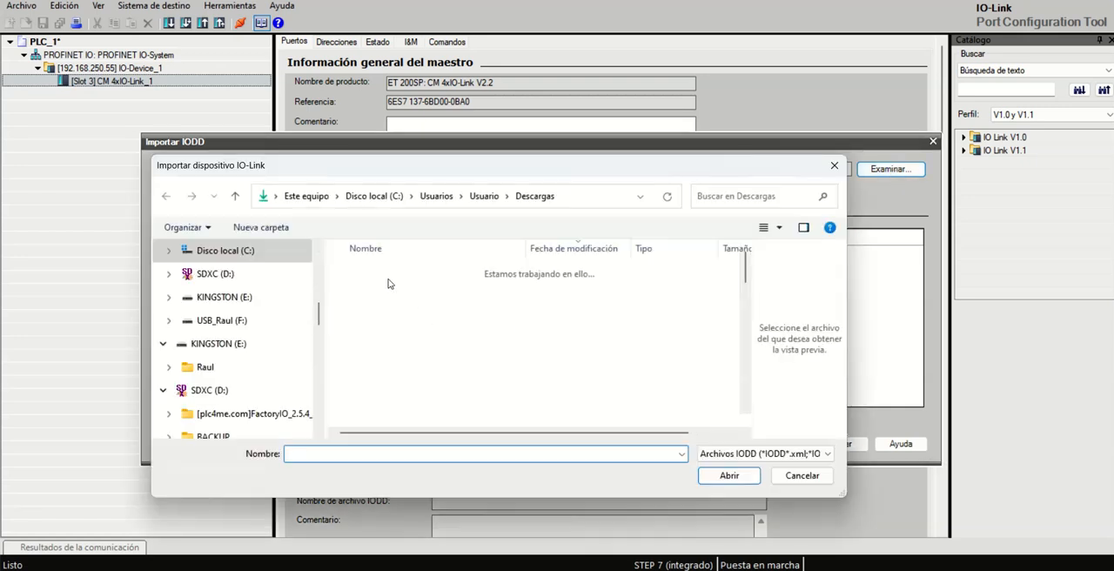
double_click(391, 296)
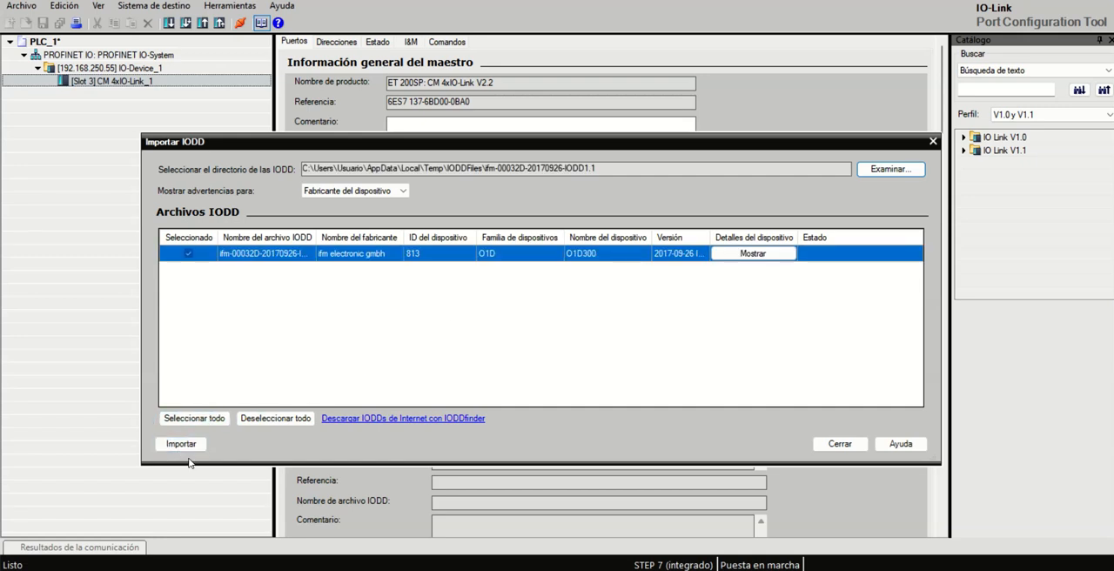
click(840, 444)
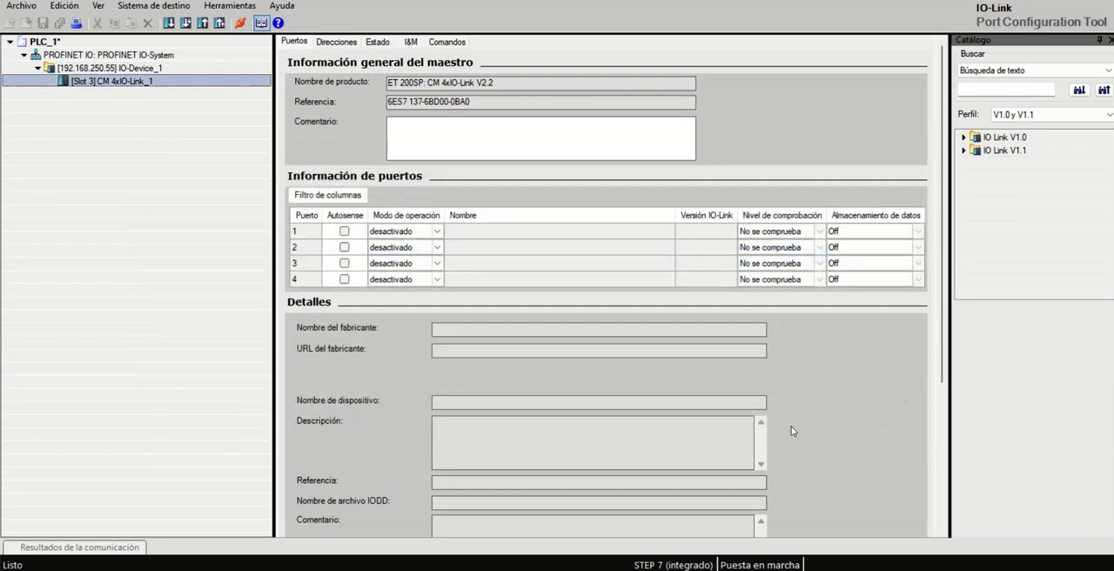
Step: Assign the ifm electronic KI6000 device from the IO Link V1.1 catalog's K family to port 1 of the IO-Link master
click(963, 150)
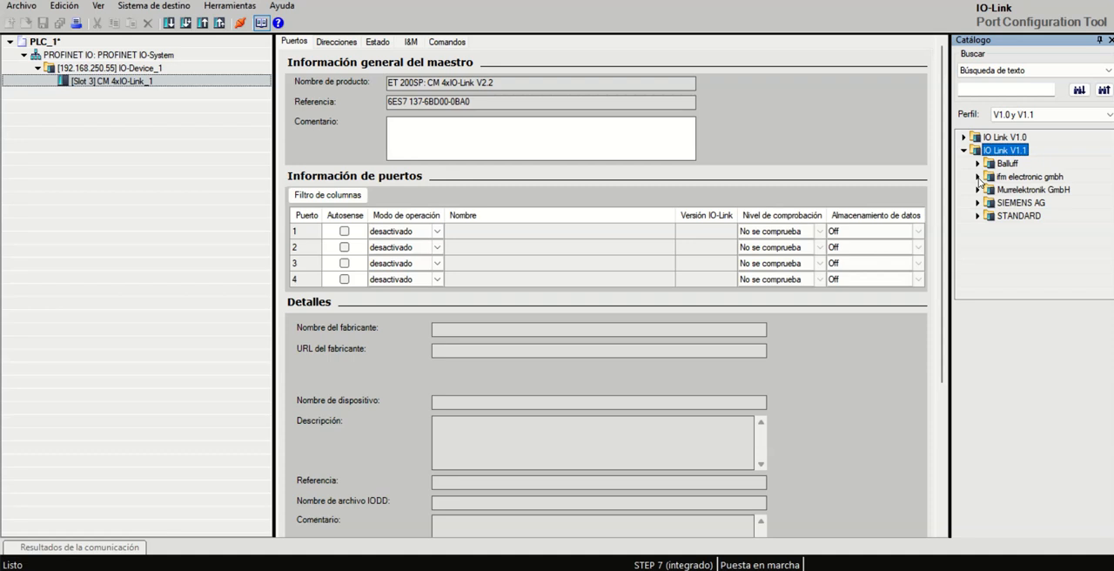
click(978, 178)
click(993, 203)
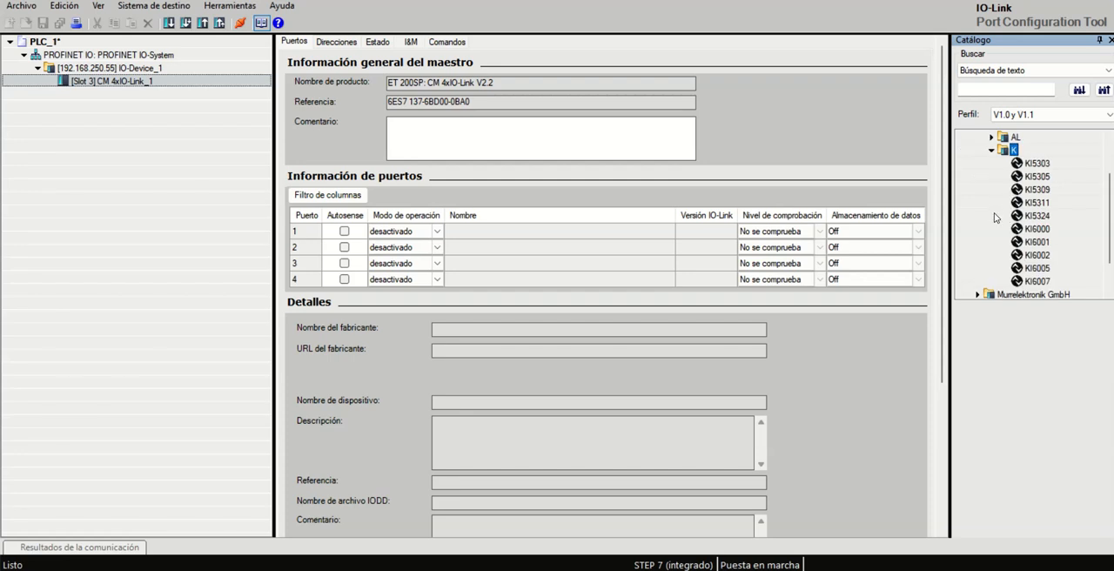
click(1040, 231)
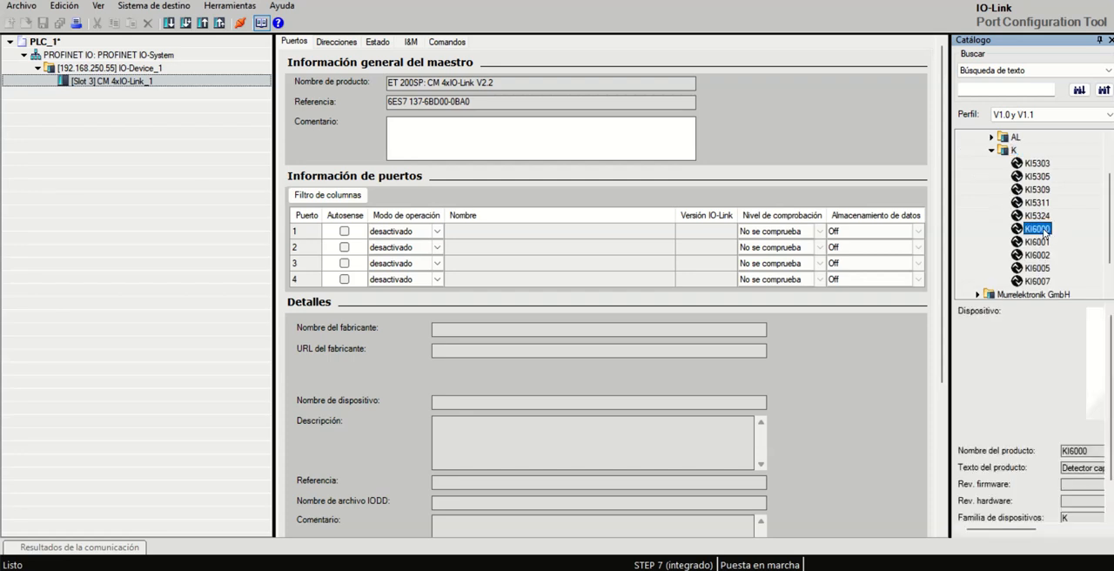
drag(1042, 233, 582, 238)
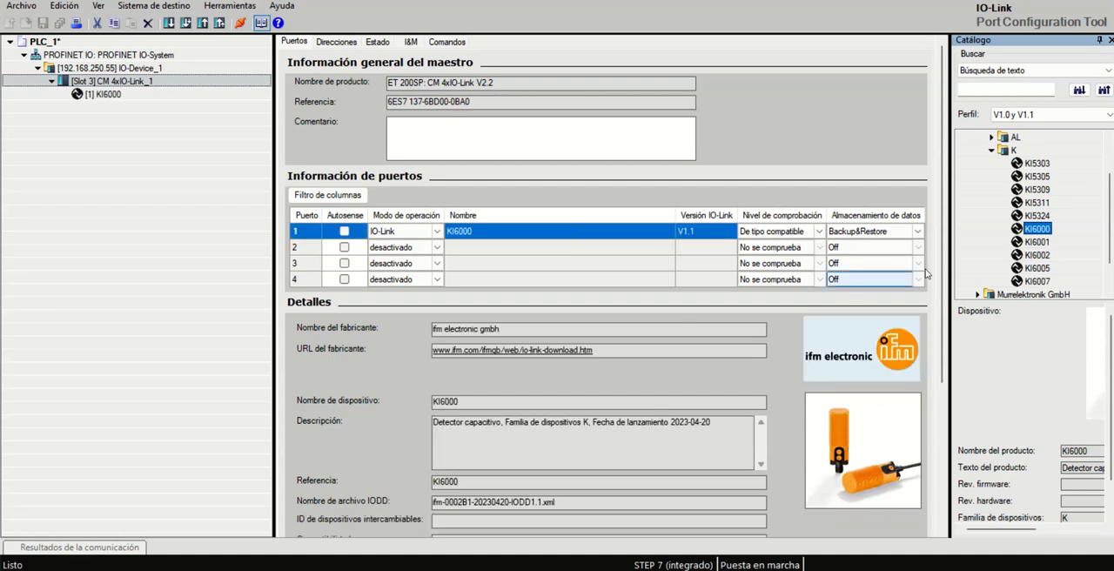
Step: Assign the Balluff BNI IOL-800-000-Z036 device from the BNI - Smart Light family to port 2 of the IO-Link master
click(991, 150)
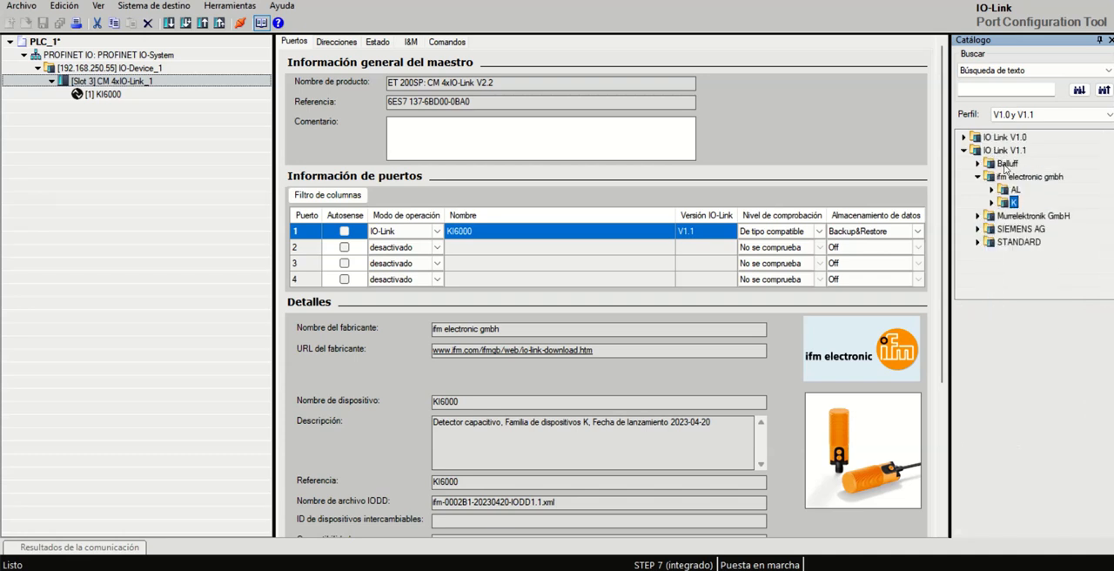
click(978, 164)
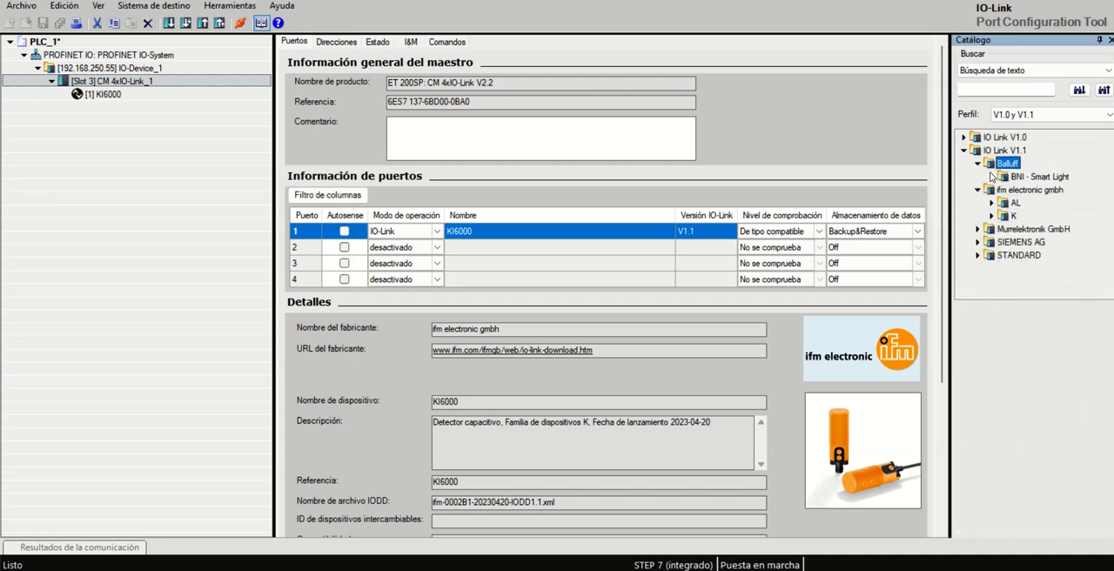
click(991, 177)
drag(1050, 191, 537, 253)
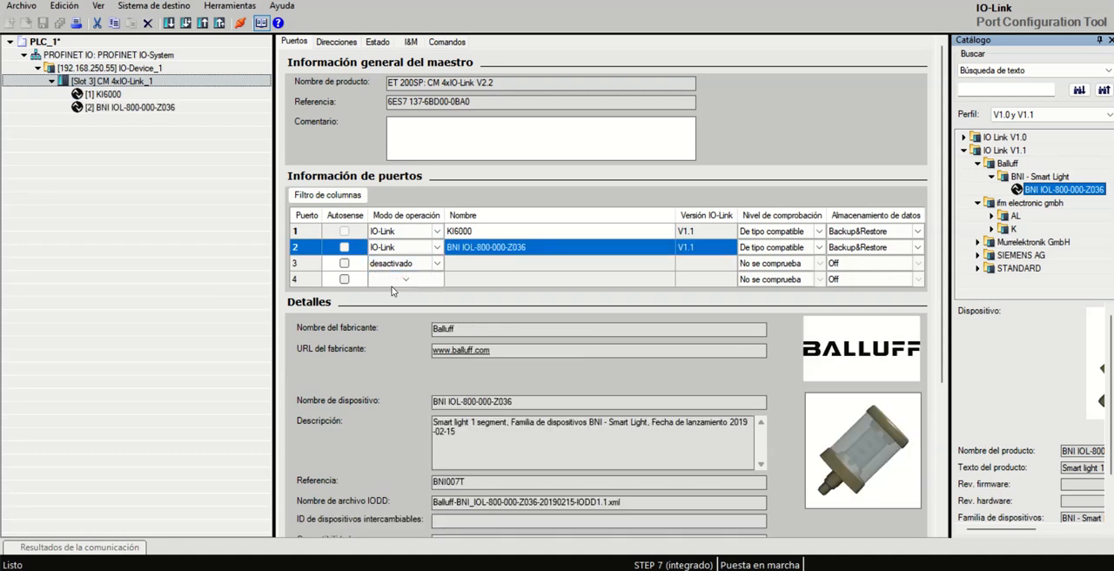
Step: Check the operating modes offered for port 3 without changing its setting
click(436, 267)
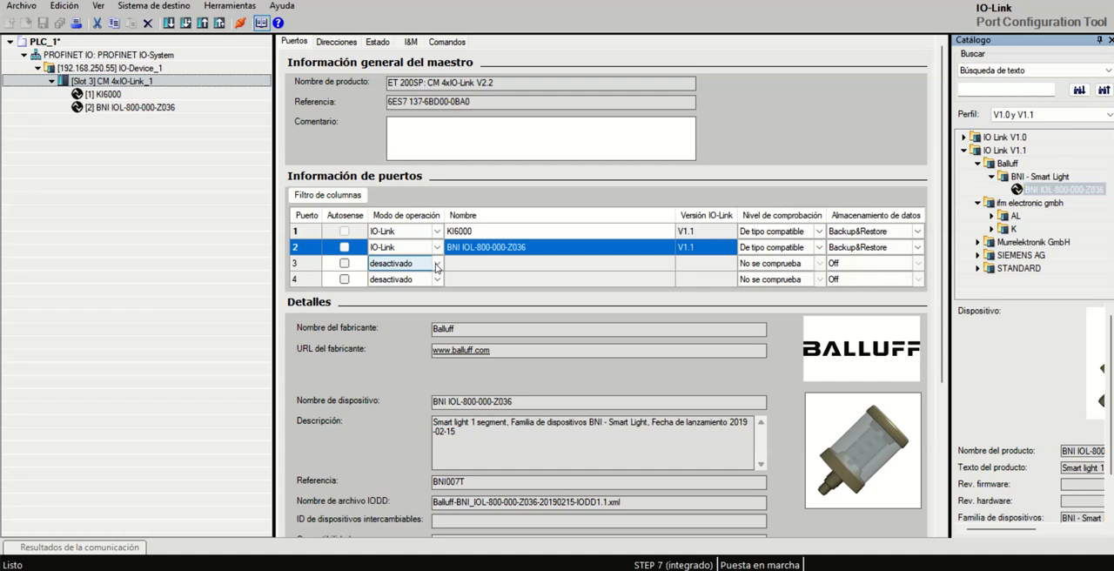
click(437, 267)
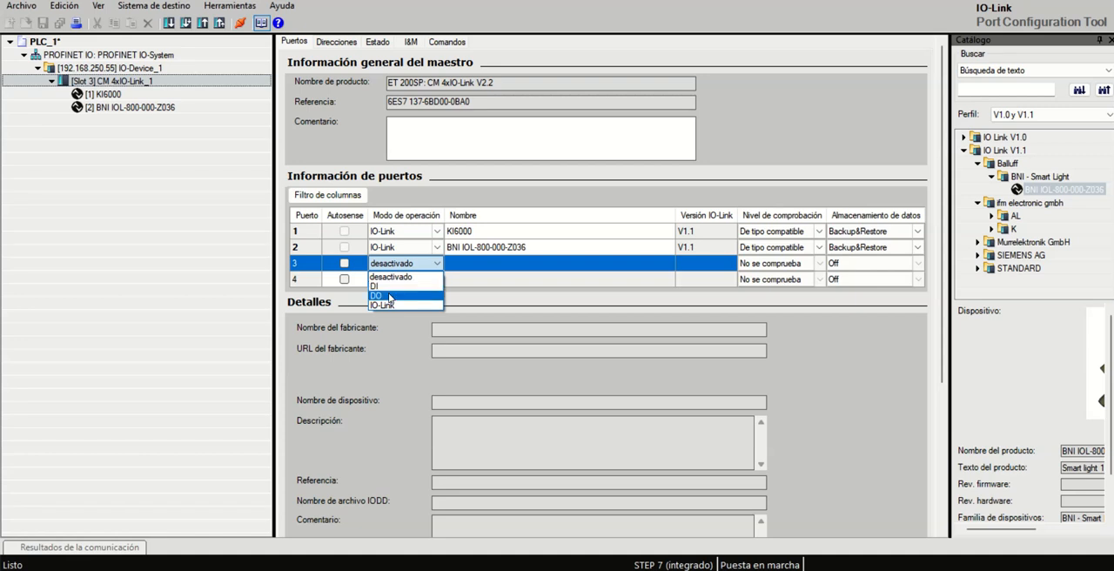
click(436, 264)
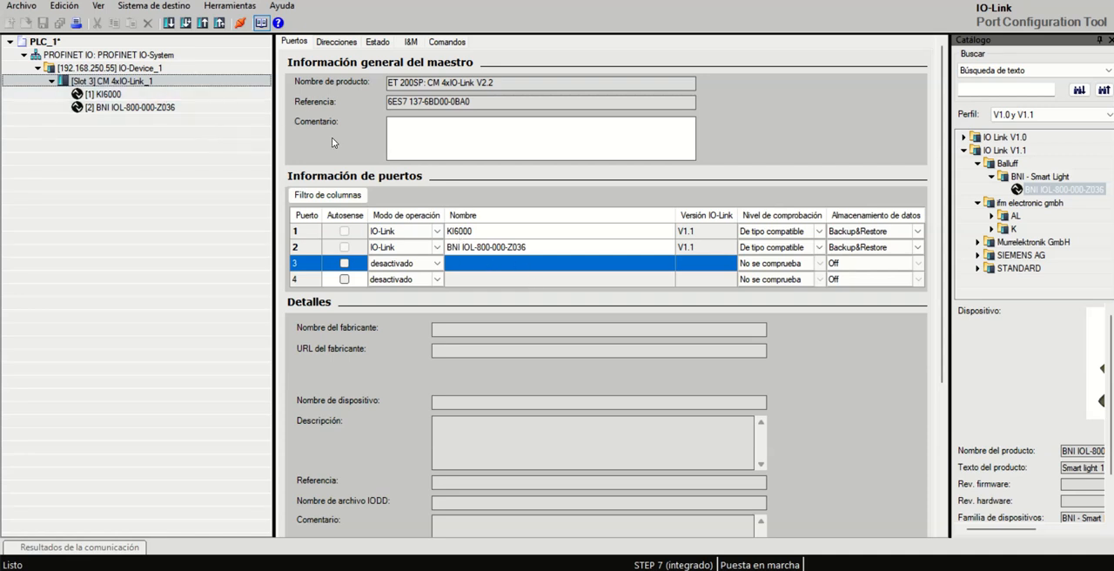
Step: Show the PLC addresses in the IO-Link master's port address overview
click(331, 48)
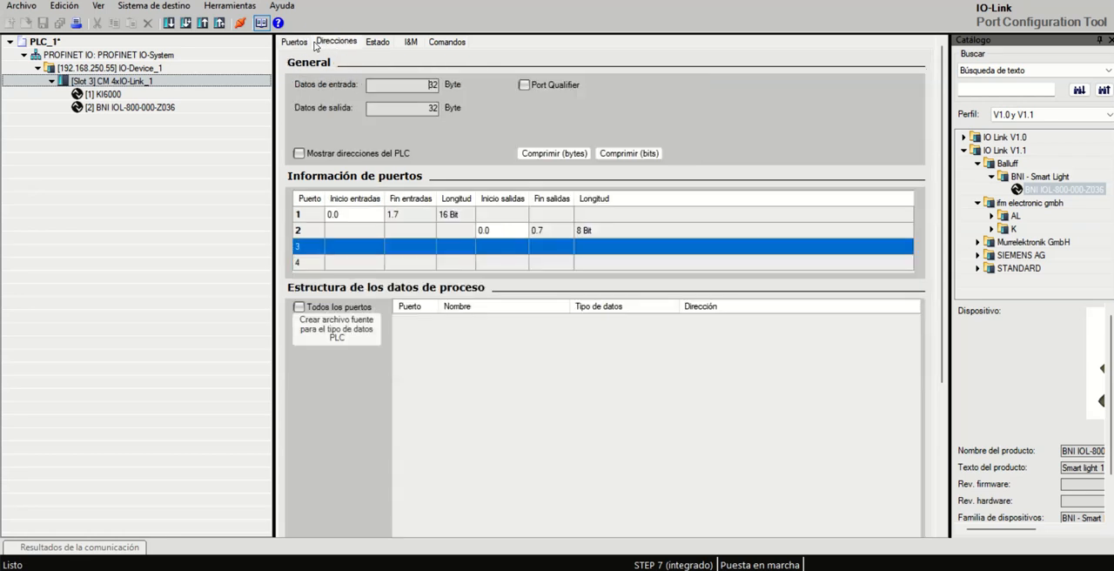
click(302, 48)
click(335, 45)
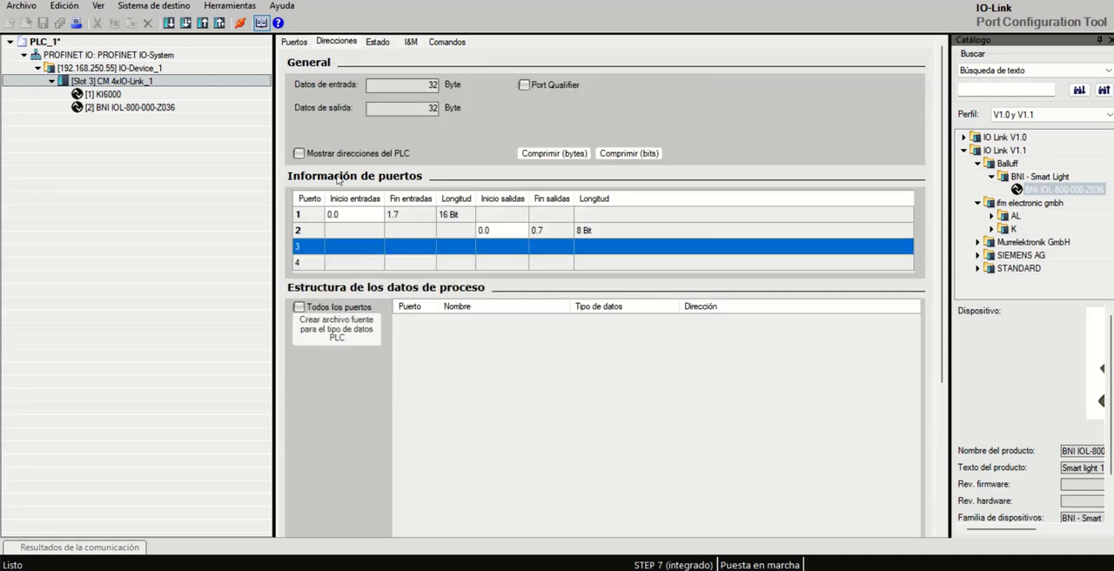
click(299, 154)
Step: Switch to Foxit PDF Reader and consult the input process data section of the ifm-0002B1-20210923 document
click(517, 569)
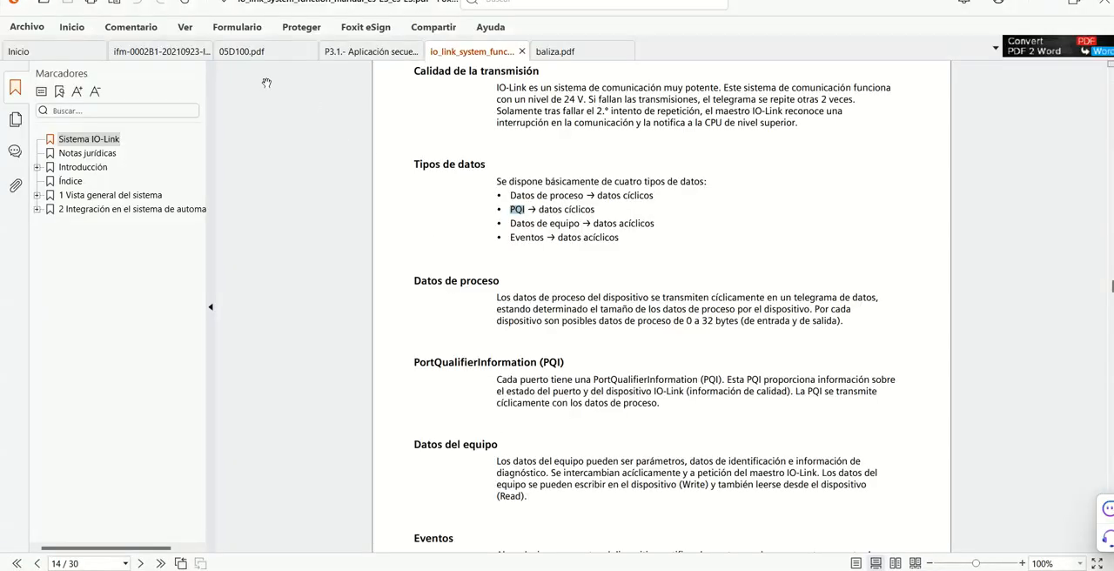
click(168, 52)
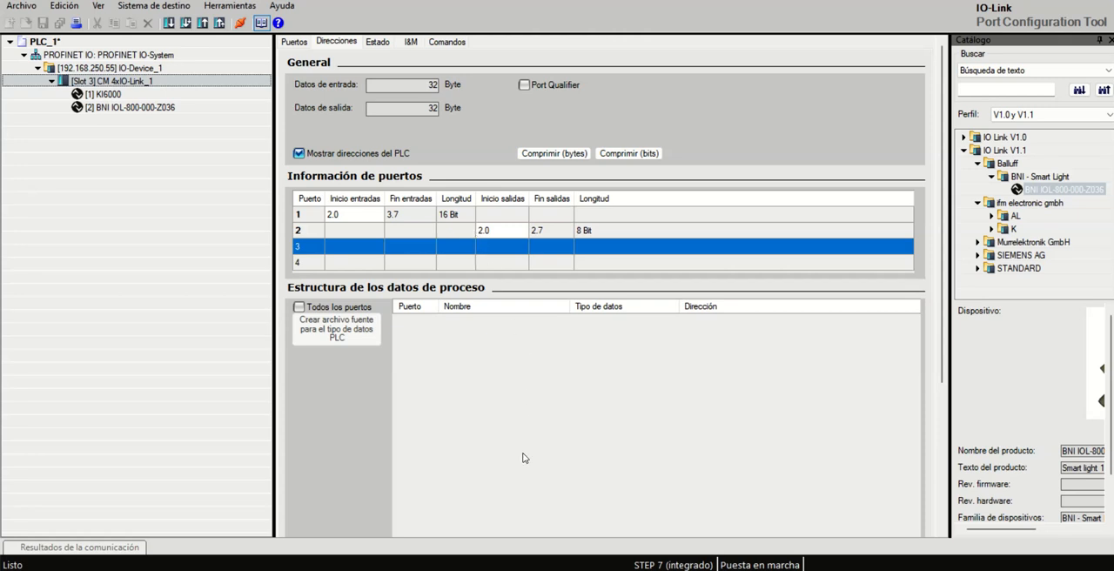
Step: Return to Foxit PDF Reader and examine the IO-Link data and segment mode output bits of the BNI IOL-800-000-Z03x in baliza.pdf
click(399, 570)
click(399, 570)
click(435, 570)
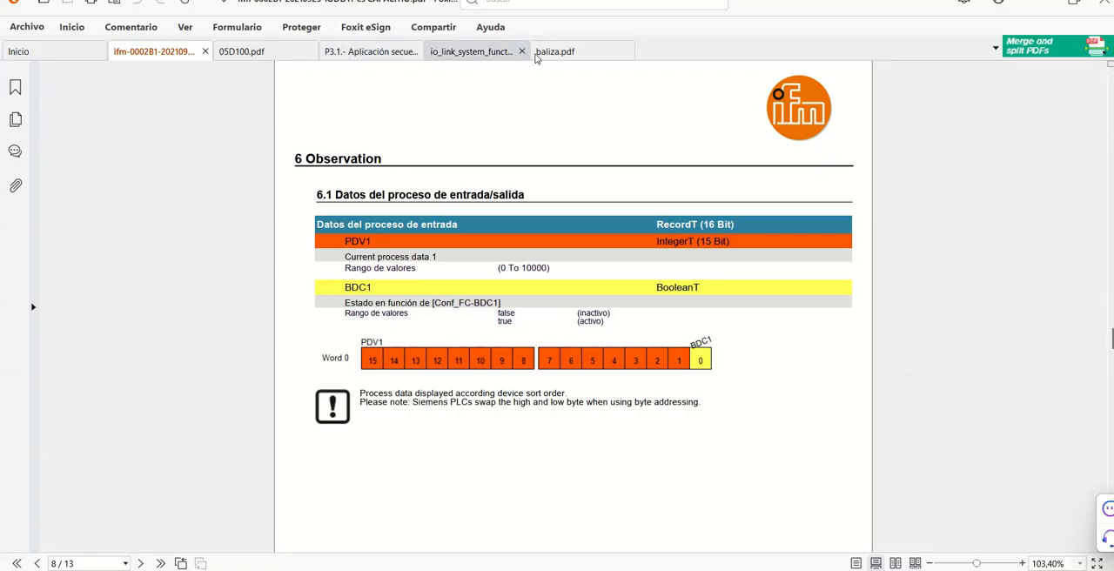
click(538, 54)
scroll(530, 331, up, 3)
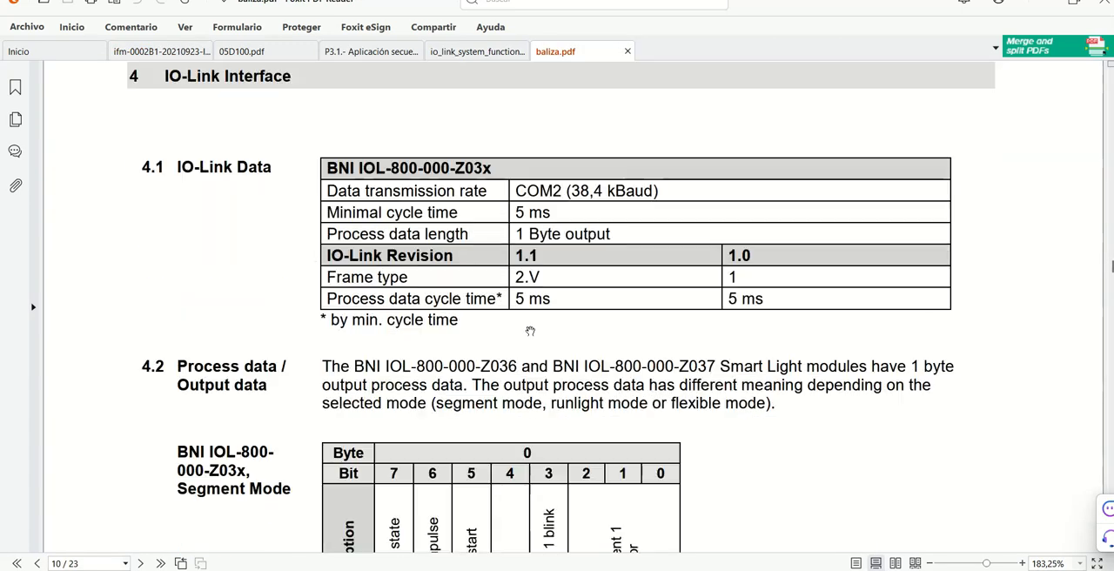
scroll(530, 331, down, 2)
scroll(531, 328, down, 2)
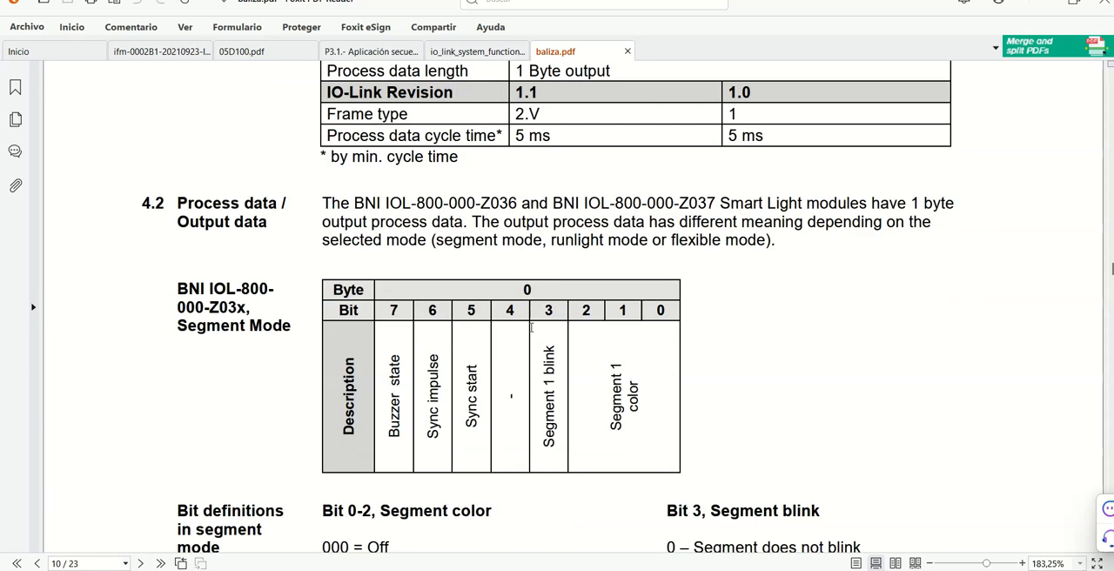
scroll(531, 327, up, 2)
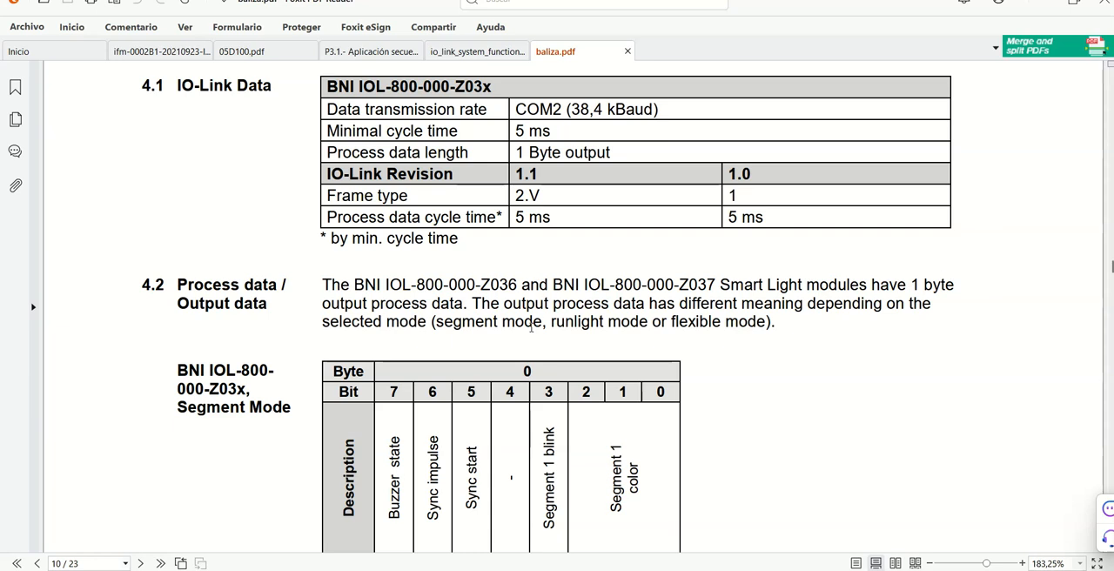
scroll(531, 327, up, 2)
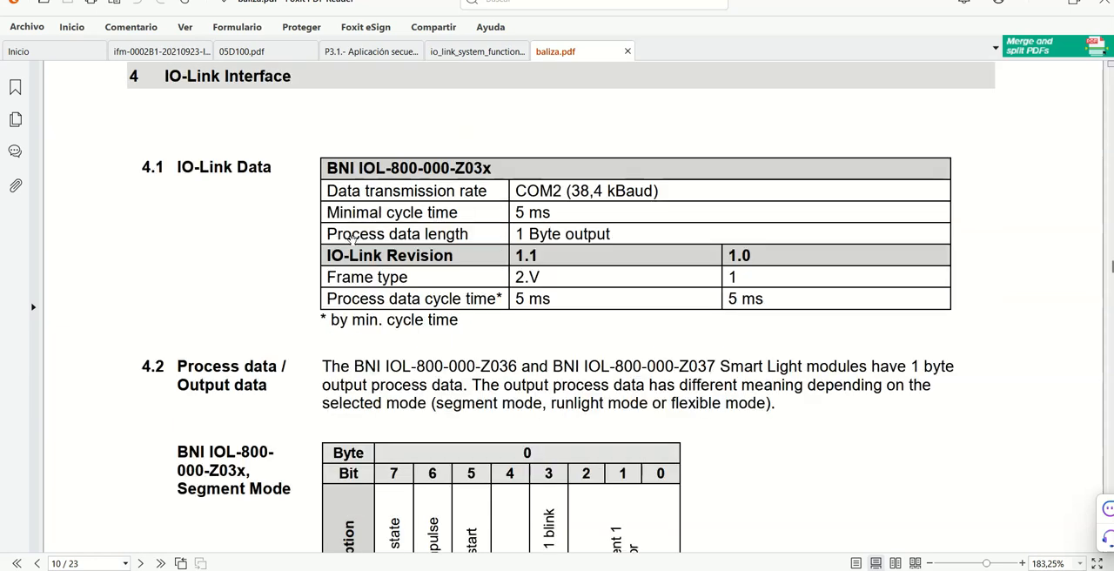
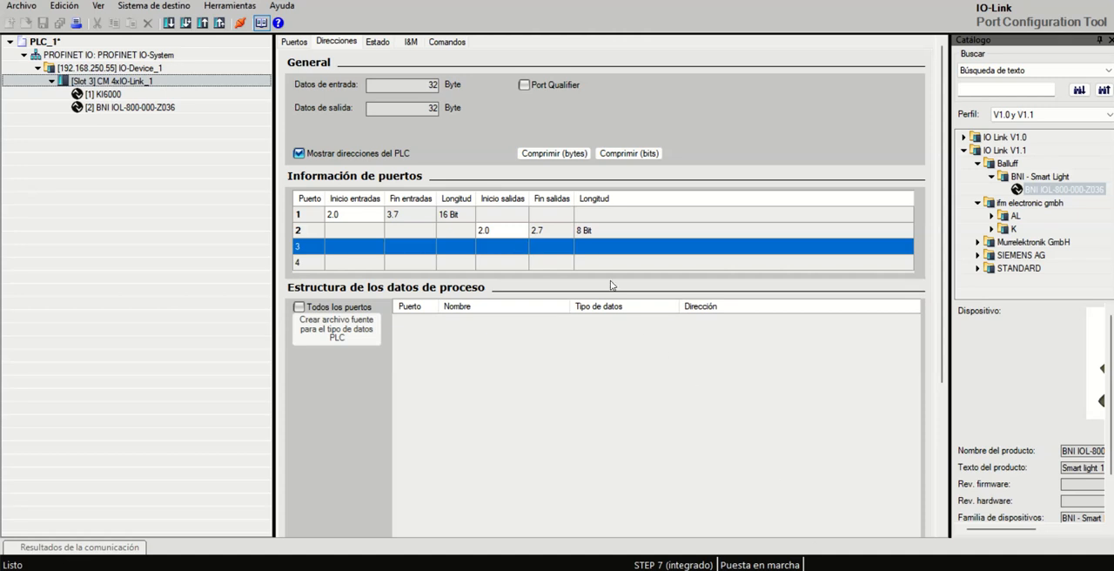
Step: Show the process data structure for all ports and widen the name column so the full variable names can be read
click(299, 308)
click(790, 333)
click(789, 332)
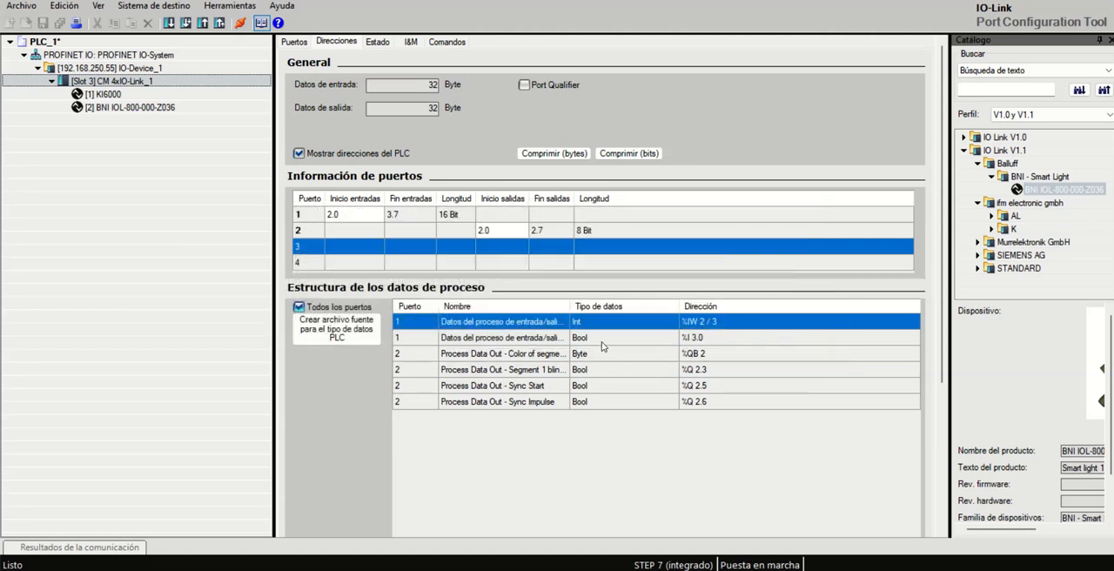
drag(569, 307, 642, 317)
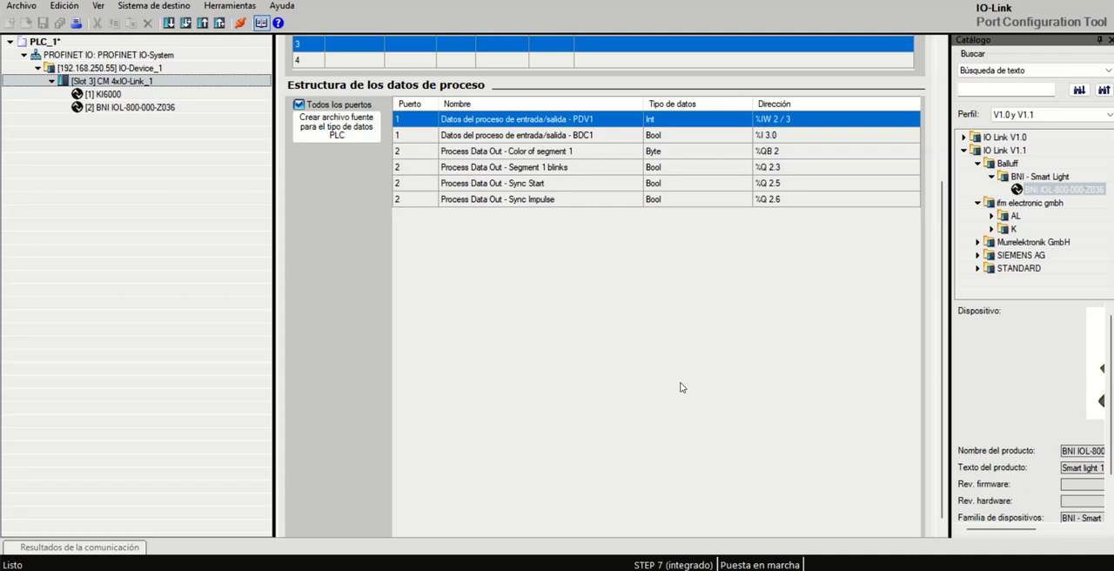
Step: Switch to Foxit PDF Reader to check the process data definitions in the ifm-0002B1-20210923 document, and return to S7-PCT's address overview
key(alt+Tab)
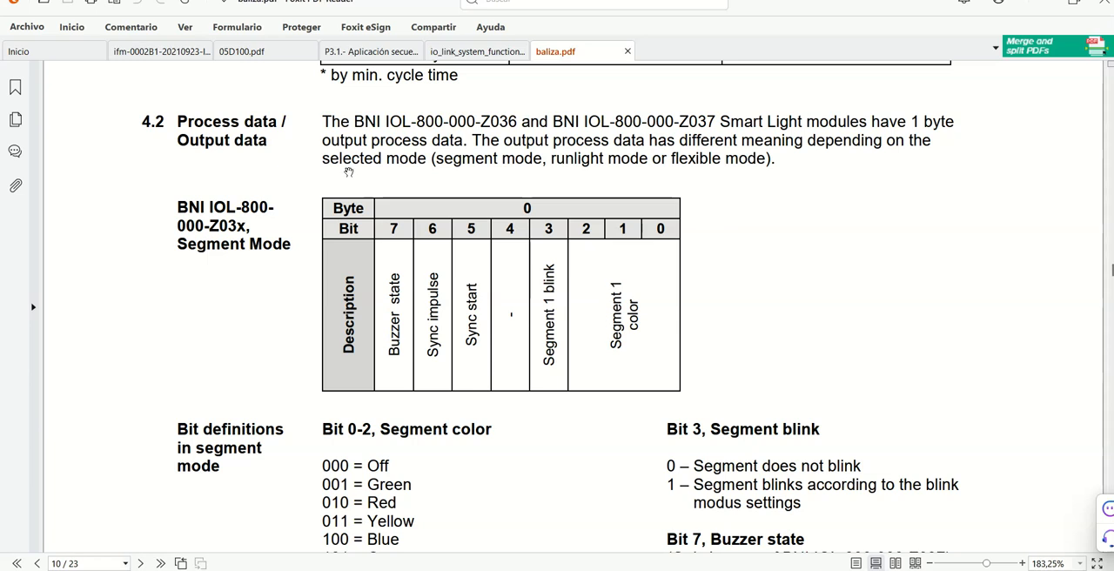
click(152, 51)
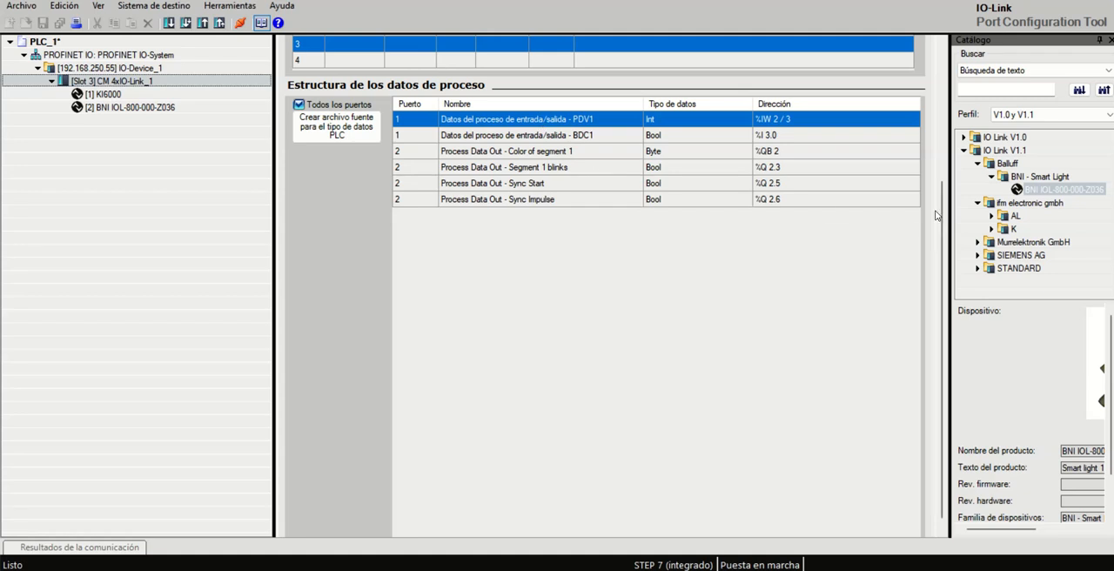
drag(941, 214, 893, 54)
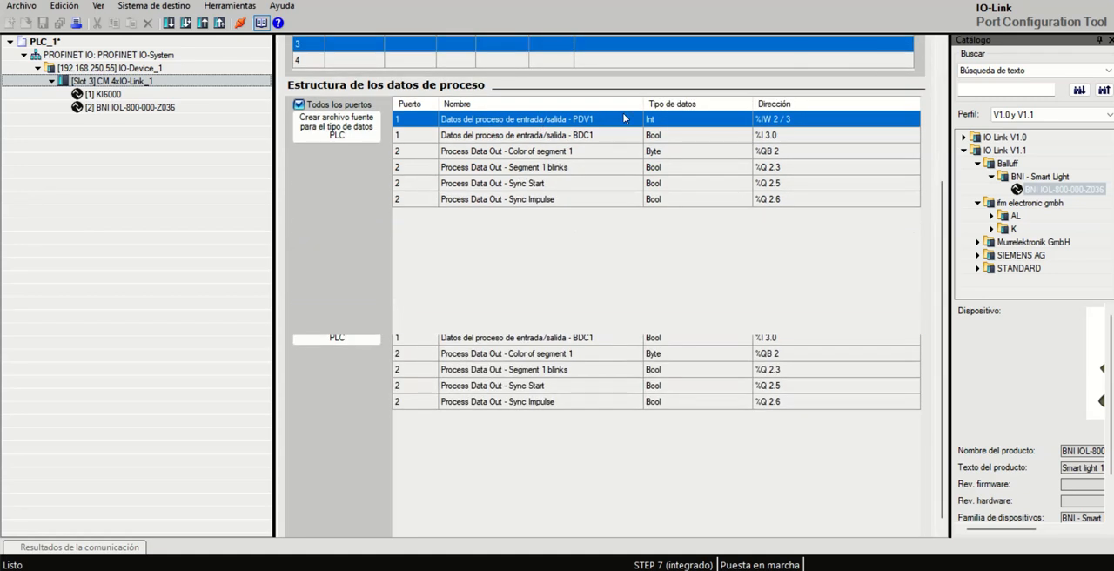
Step: Display the parameters of the KI6000 sensor on port 1 and load its configuration into the device
click(106, 95)
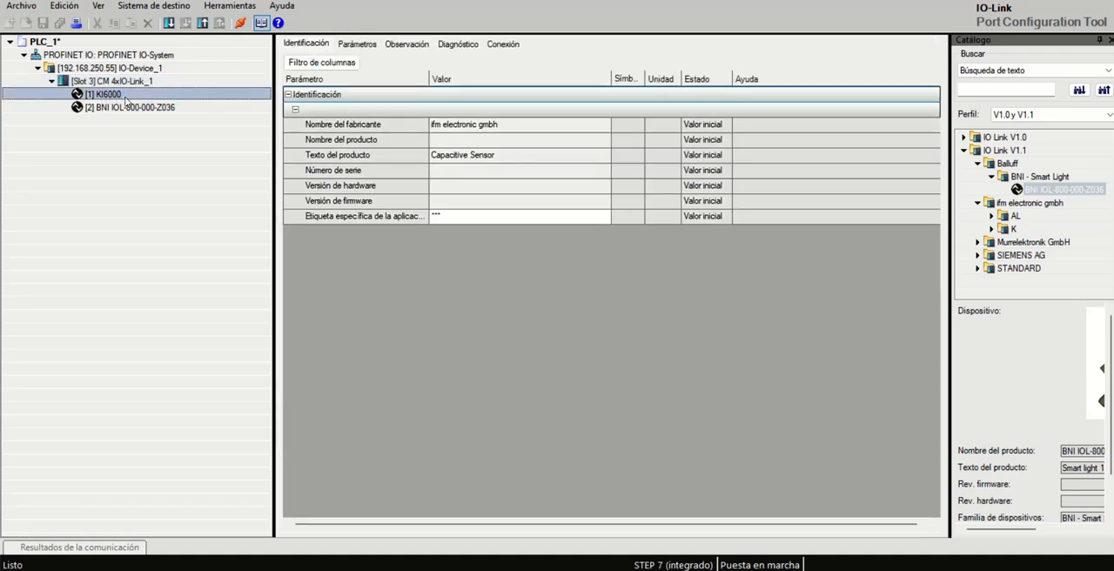
click(354, 44)
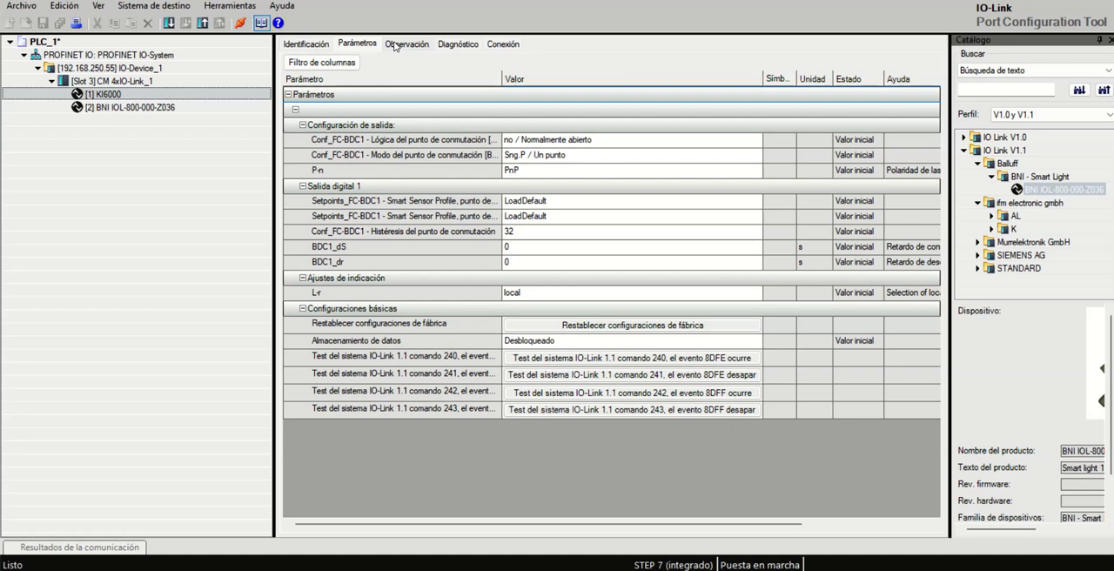
click(170, 10)
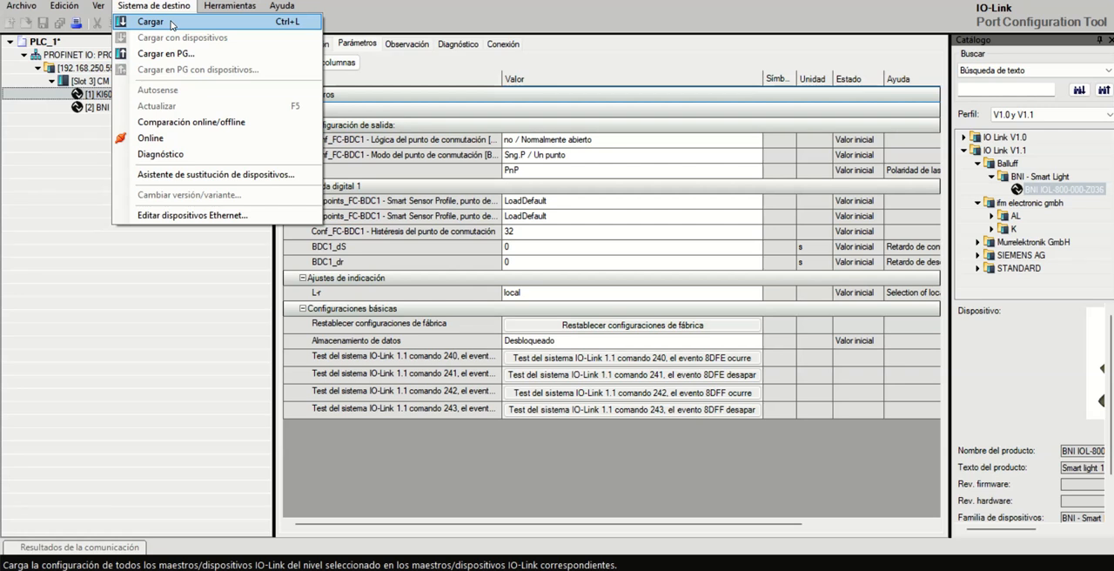
click(132, 272)
click(173, 27)
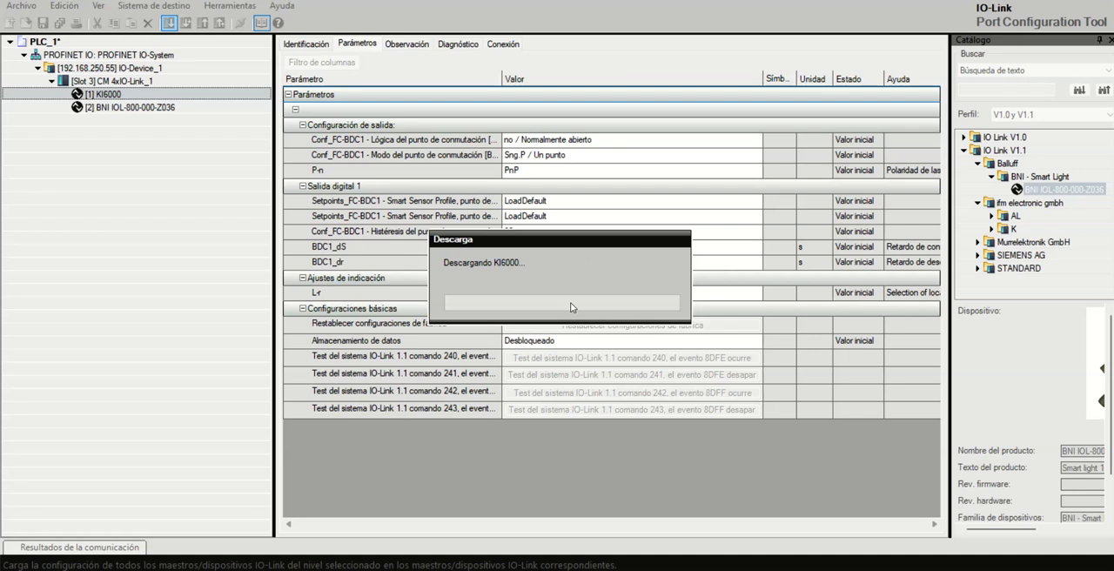
mouse_move(784, 569)
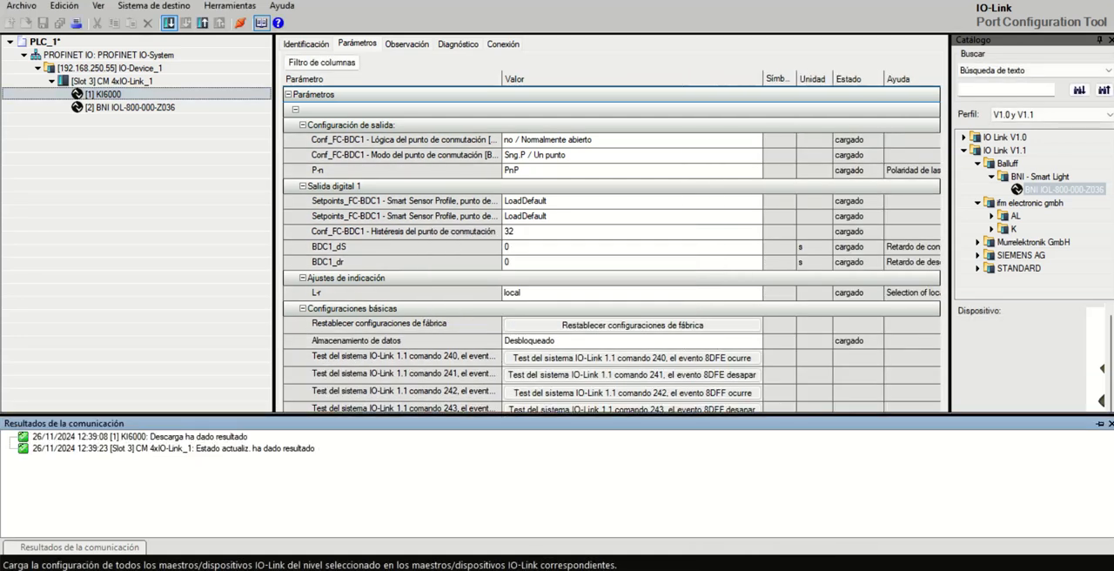
Step: Upload the CM 4xIO-Link_1 master configuration with its devices to the PG, overwriting the offline configuration and accepting the proposed device versions
click(126, 81)
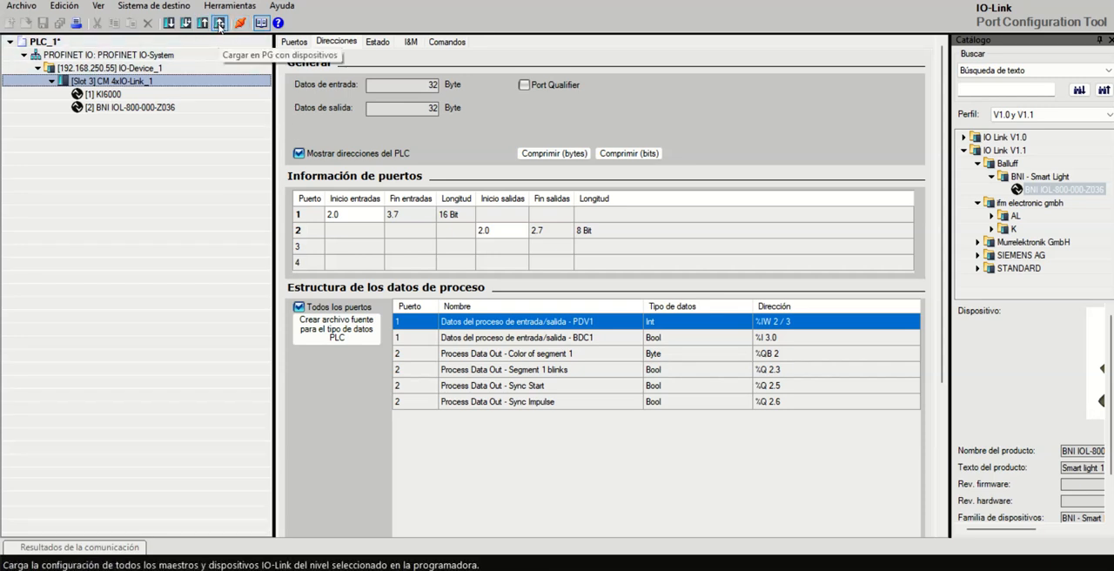
click(219, 24)
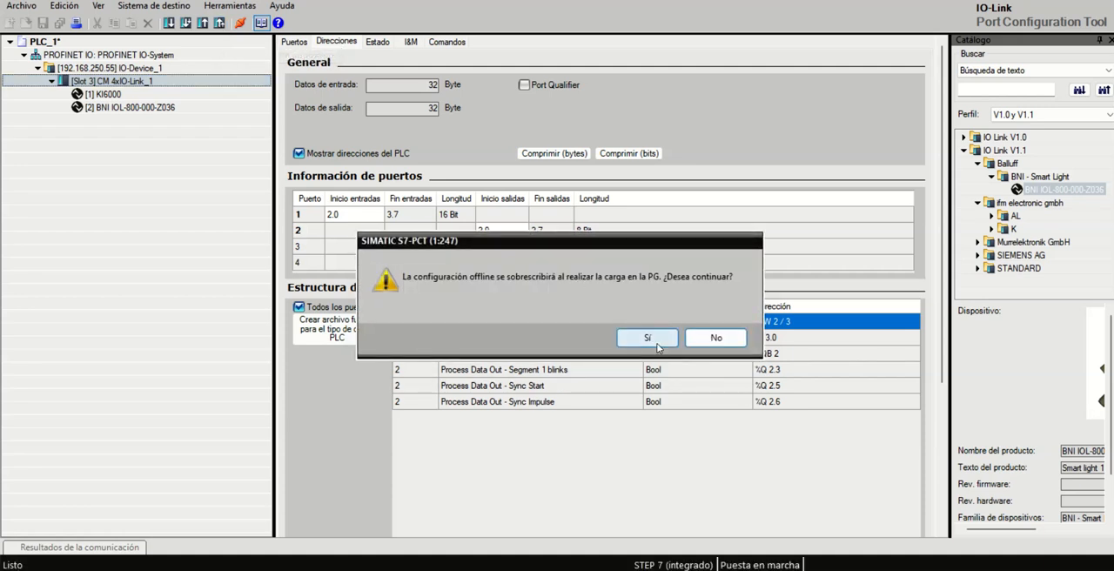
click(649, 337)
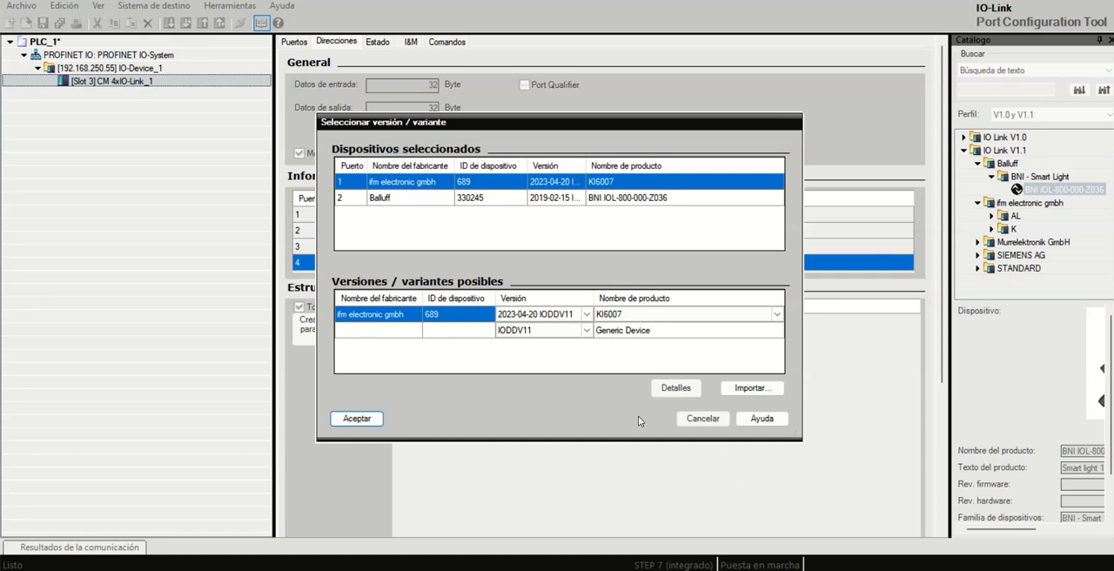
click(357, 419)
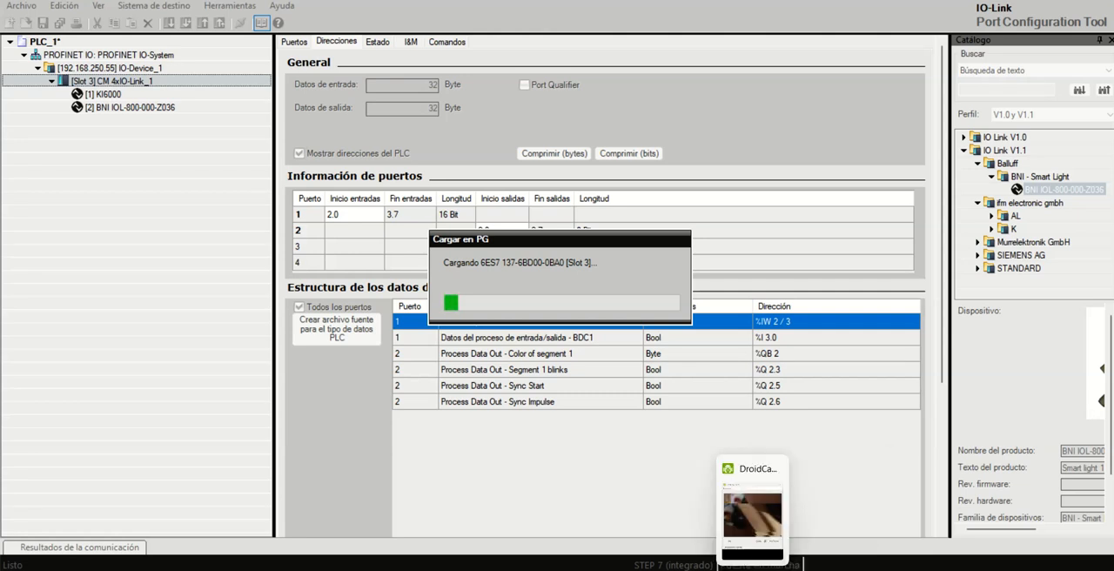
click(465, 569)
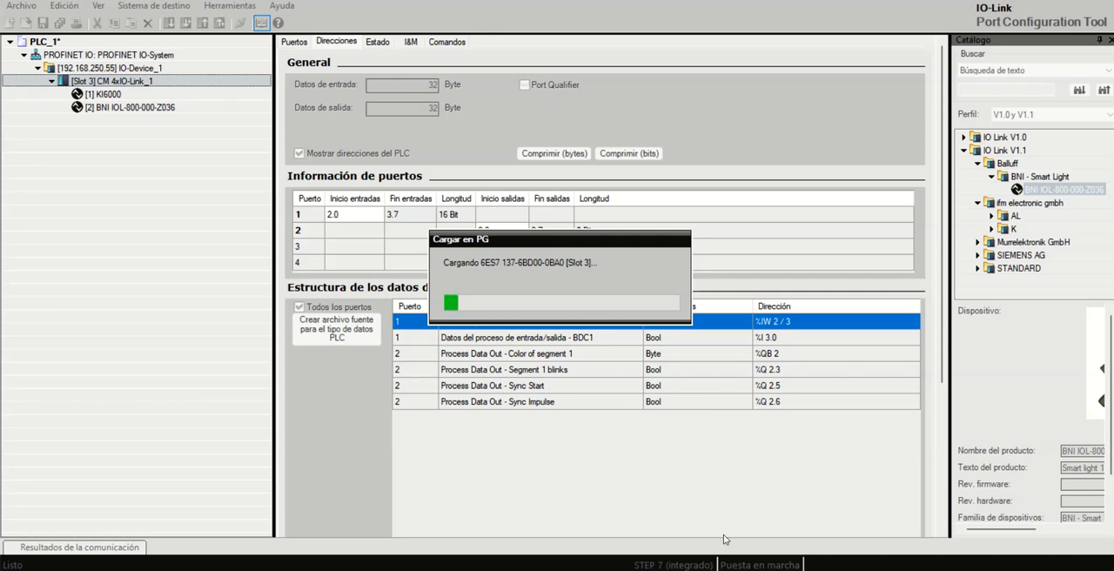
click(786, 570)
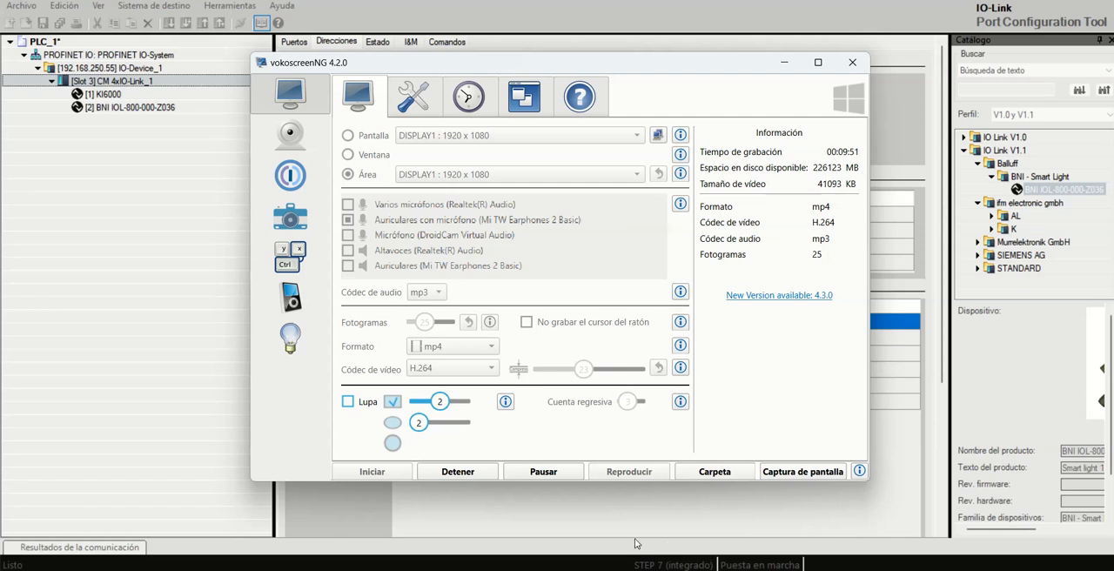
click(465, 569)
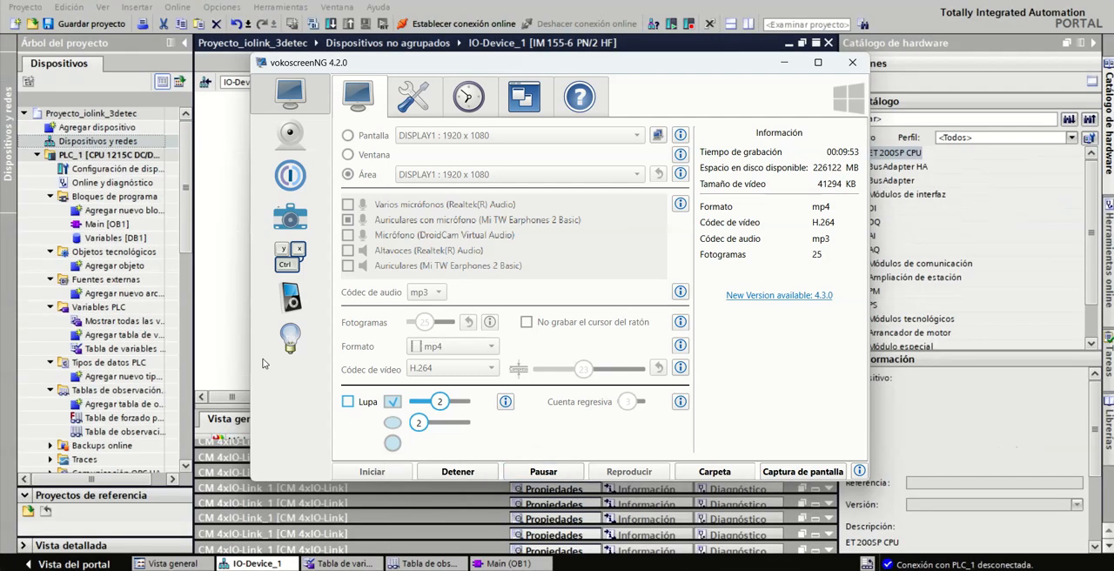
click(220, 344)
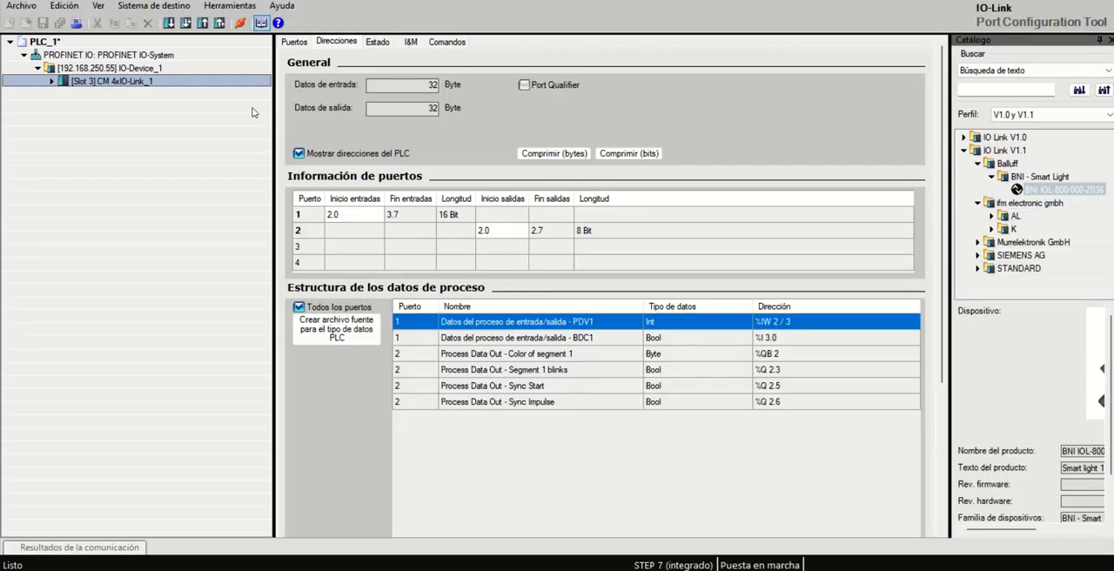
Step: Exit S7-PCT and save the changes made in PLC_1
click(21, 7)
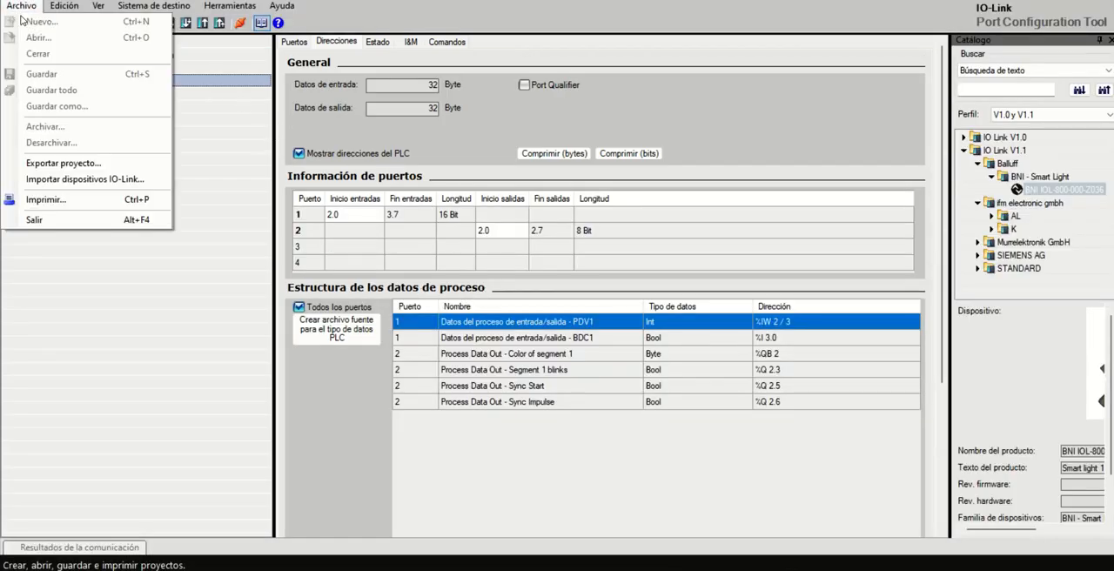
click(43, 224)
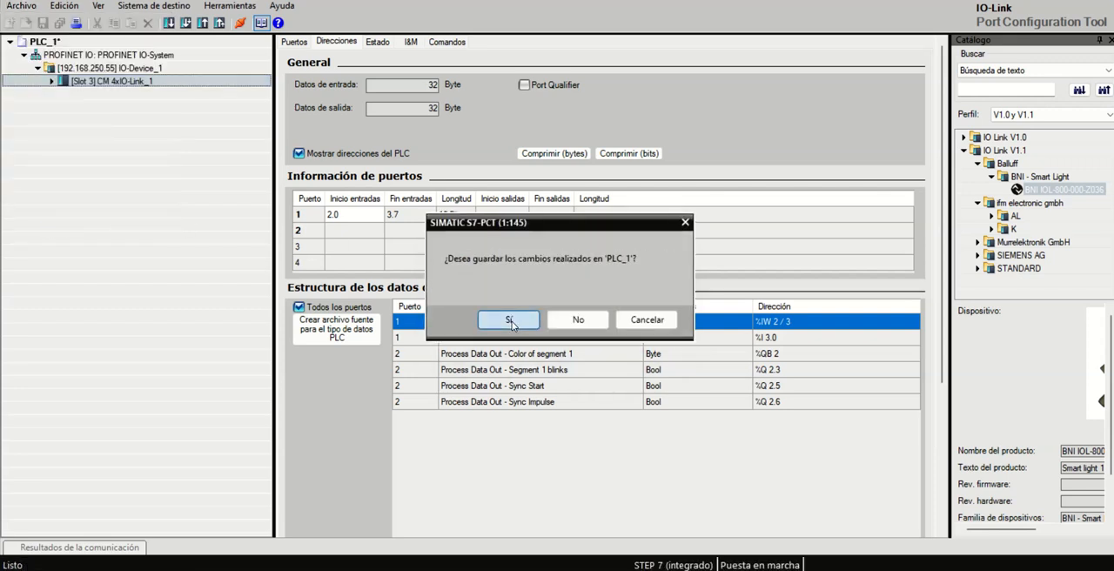
click(510, 321)
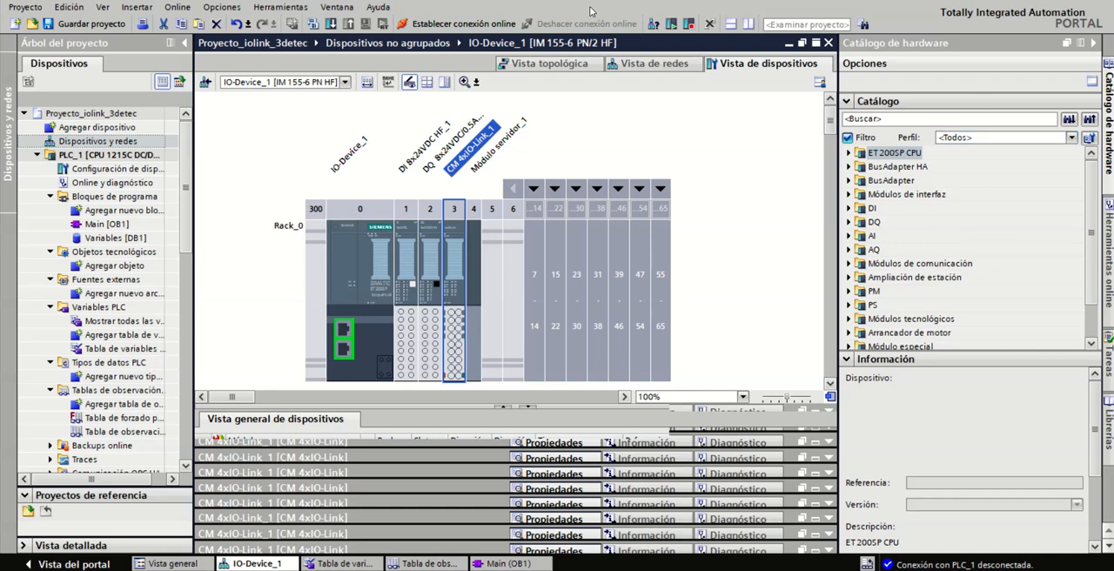
Step: Establish the online connection to PLC_1 in TIA Portal and monitor all variables in Tabla de observación_1
click(462, 24)
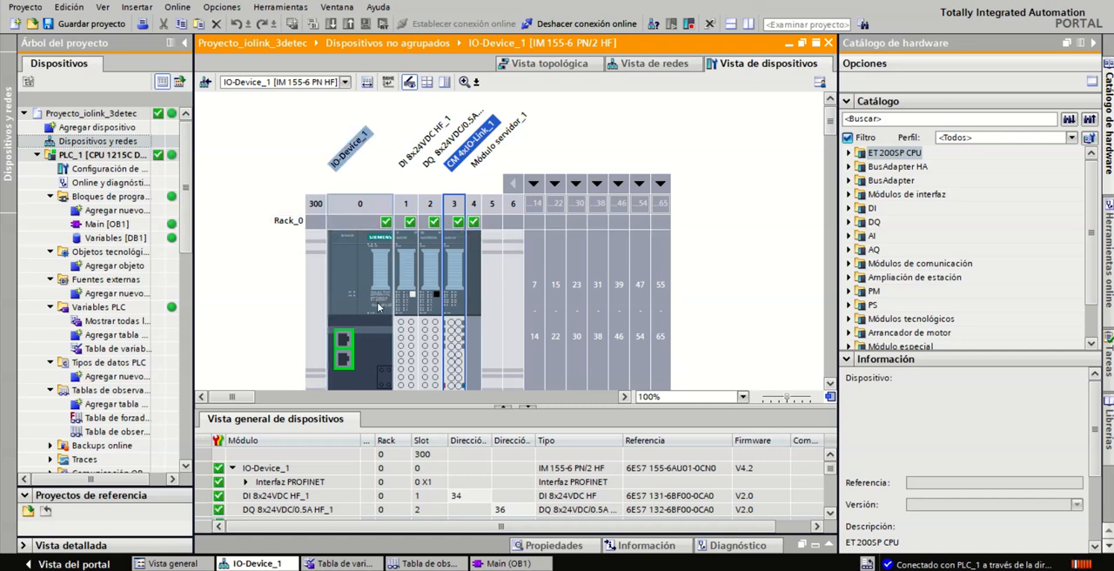
drag(185, 230, 187, 252)
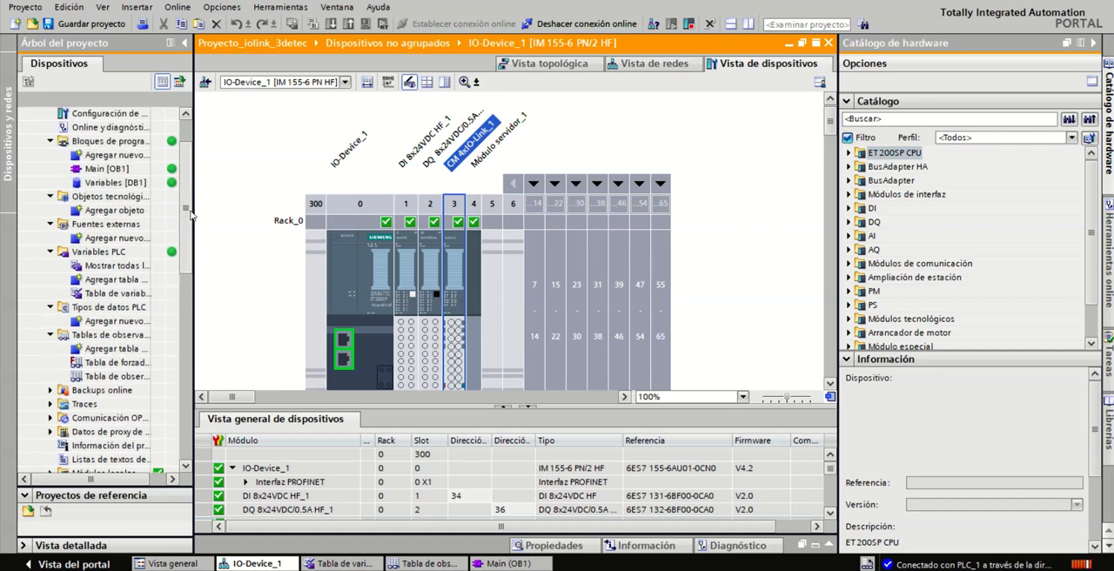
double_click(101, 378)
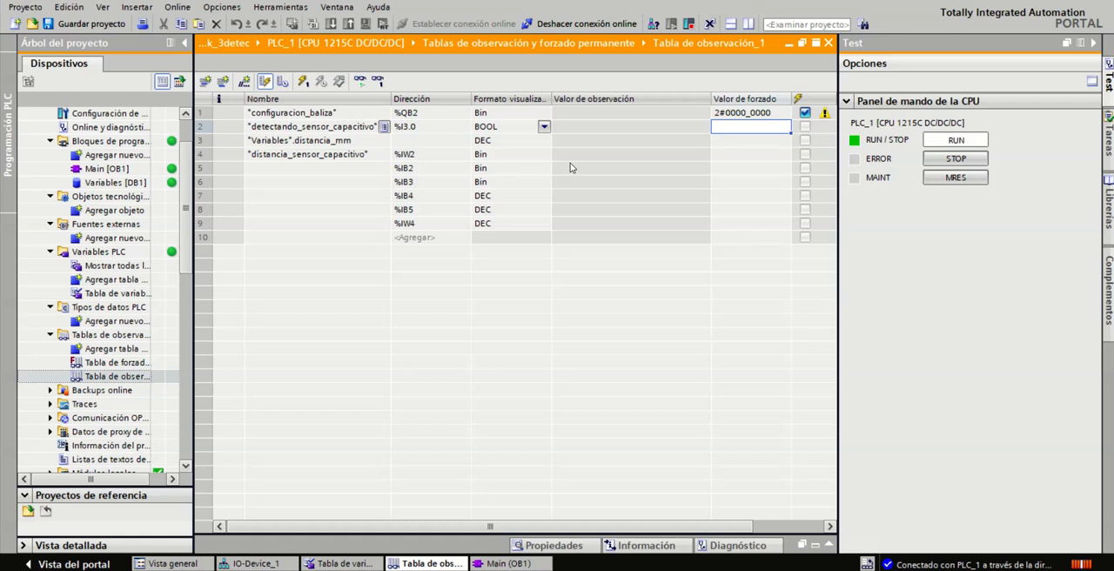
click(361, 84)
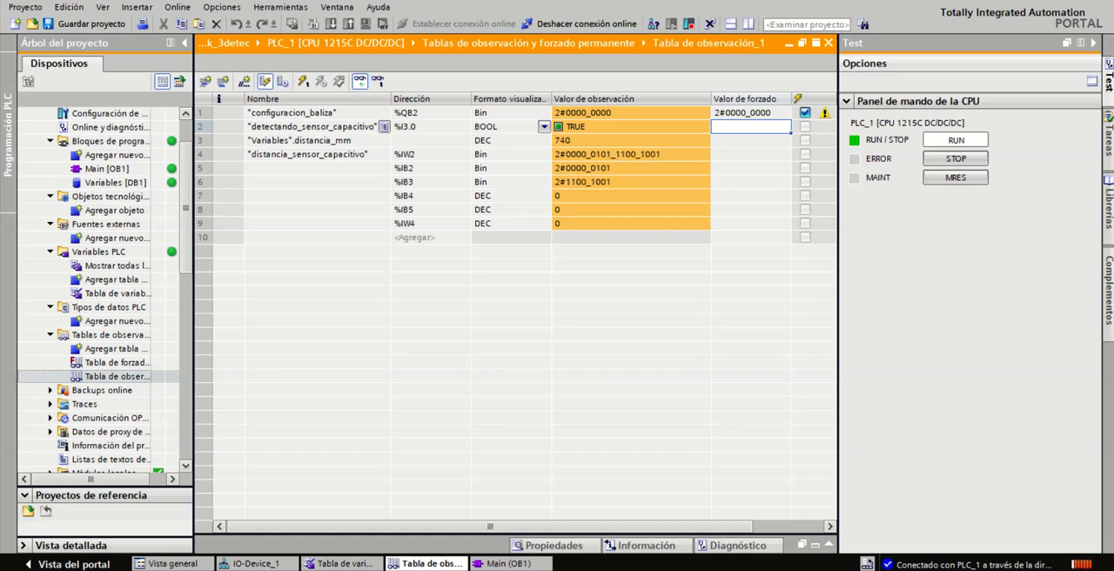
Step: Bring up the DroidCam Client camera window and place it beside the watch table
mouse_move(867, 563)
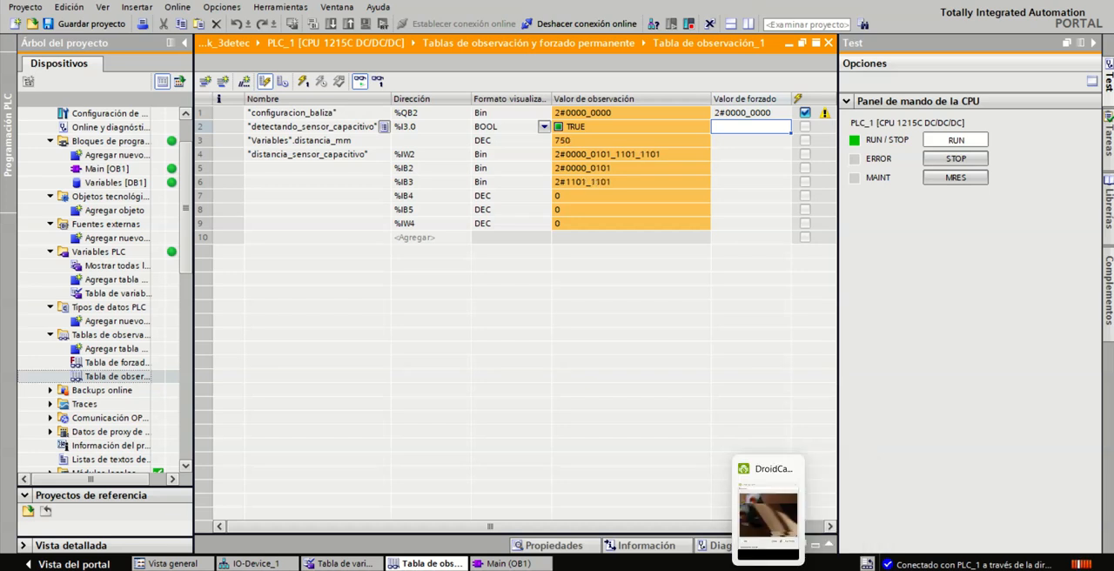
click(768, 566)
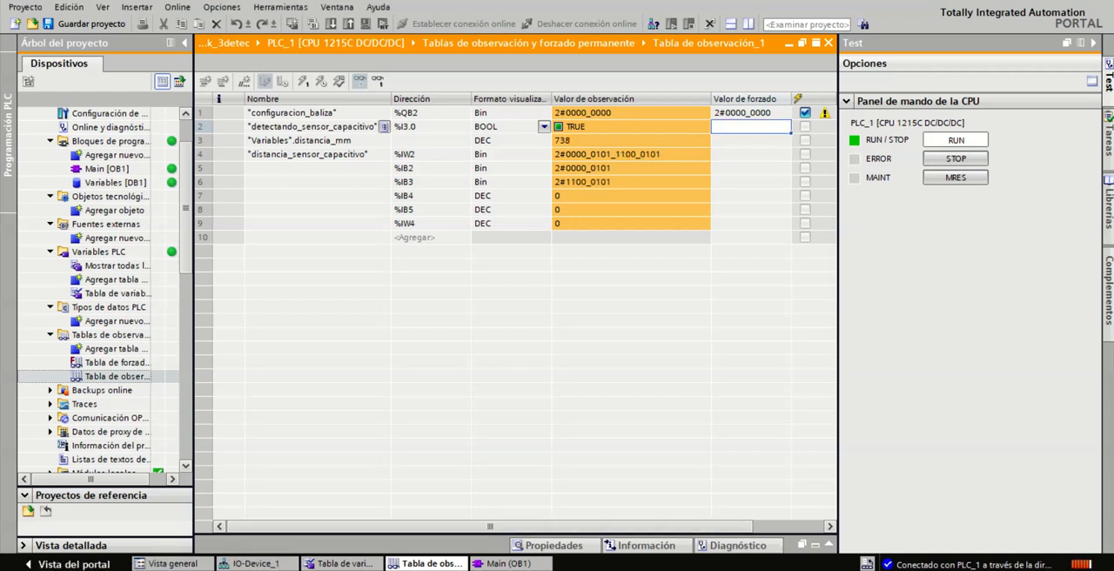
drag(123, 565, 126, 394)
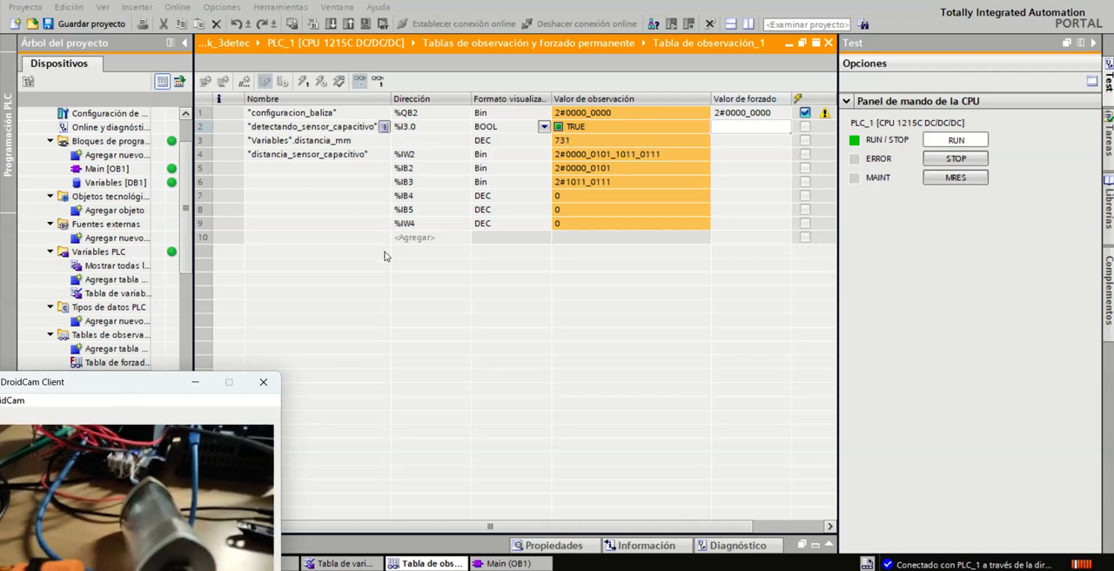
Step: Set the modify value of "configuracion_baliza" (%QB2) to 2#0000_0001 in the watch table
double_click(777, 114)
click(778, 114)
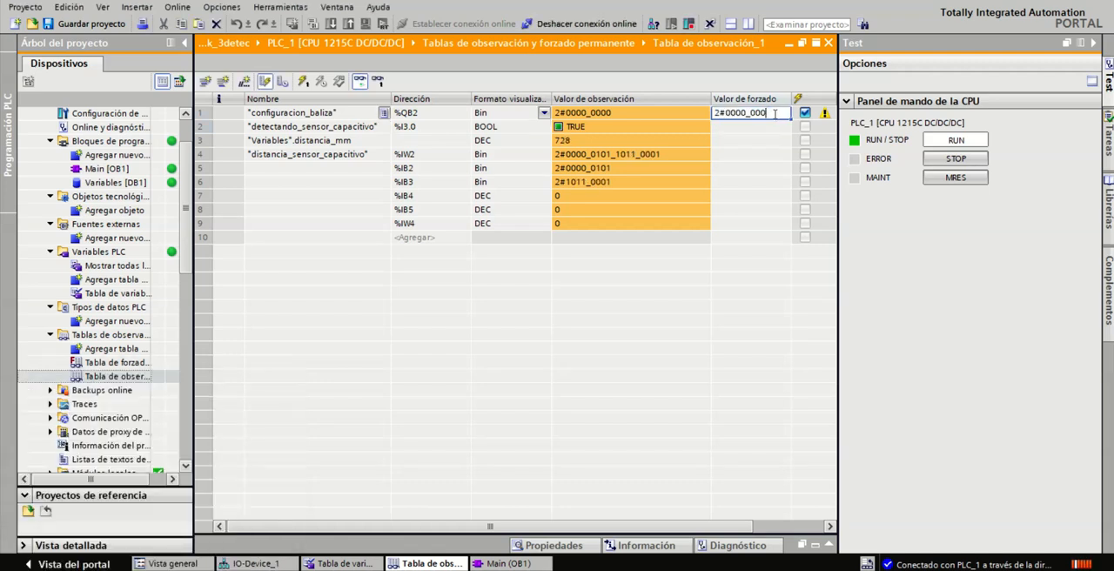
text(1)
key(Return)
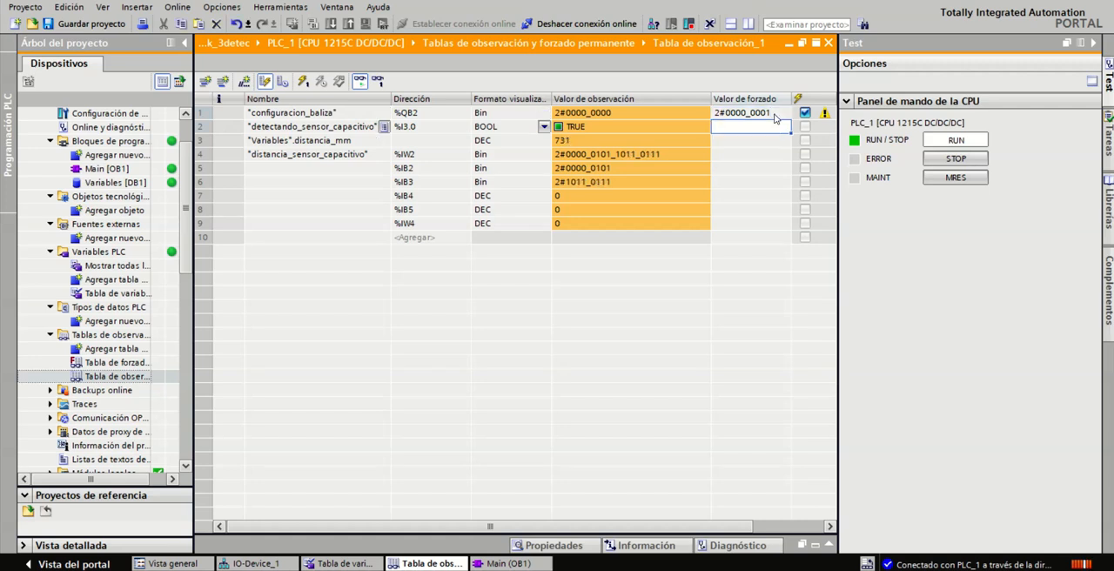
click(776, 116)
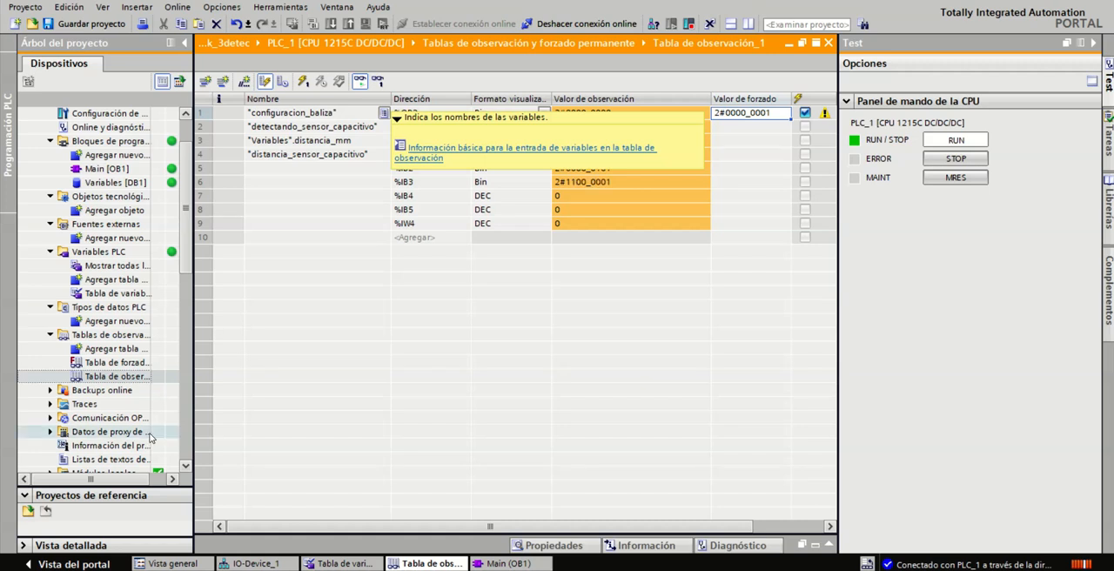
Step: Reposition the DroidCam Client window, write the "configuracion_baliza" modify value to the PLC once, and view the light on camera
click(226, 568)
drag(179, 384, 216, 344)
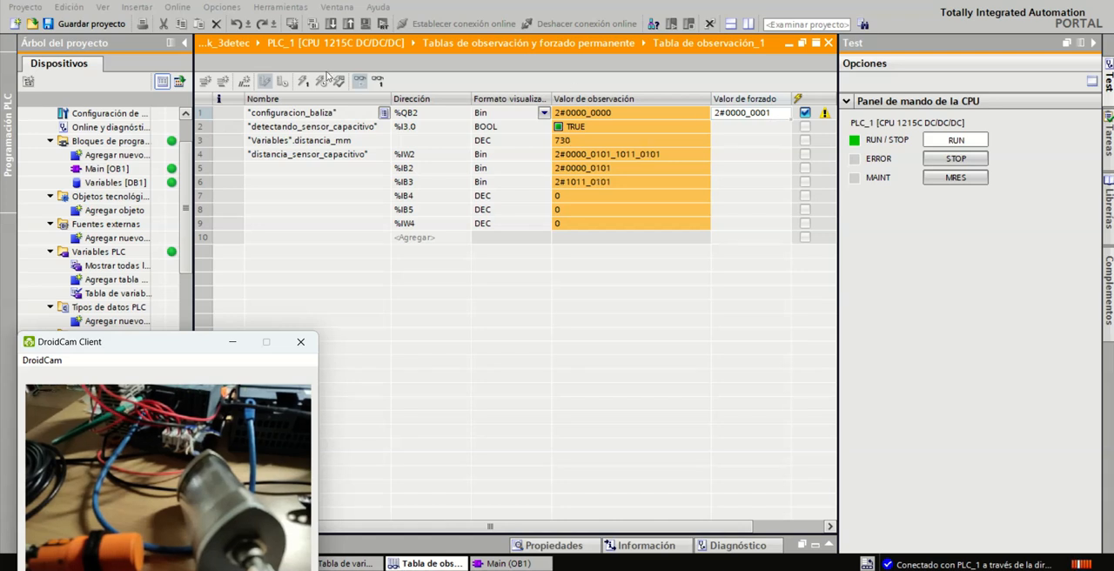
click(691, 111)
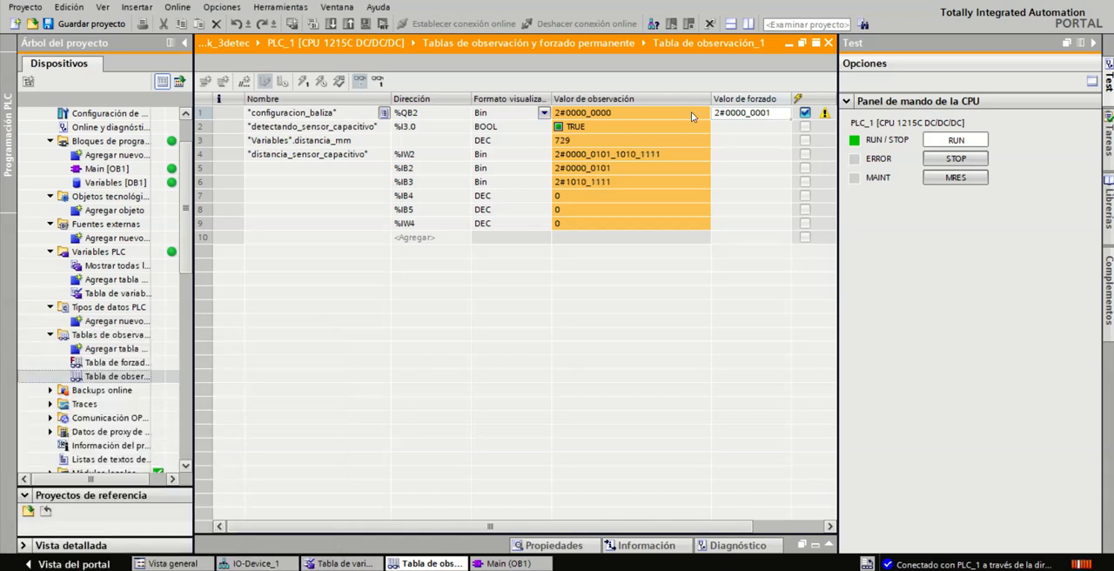
click(303, 81)
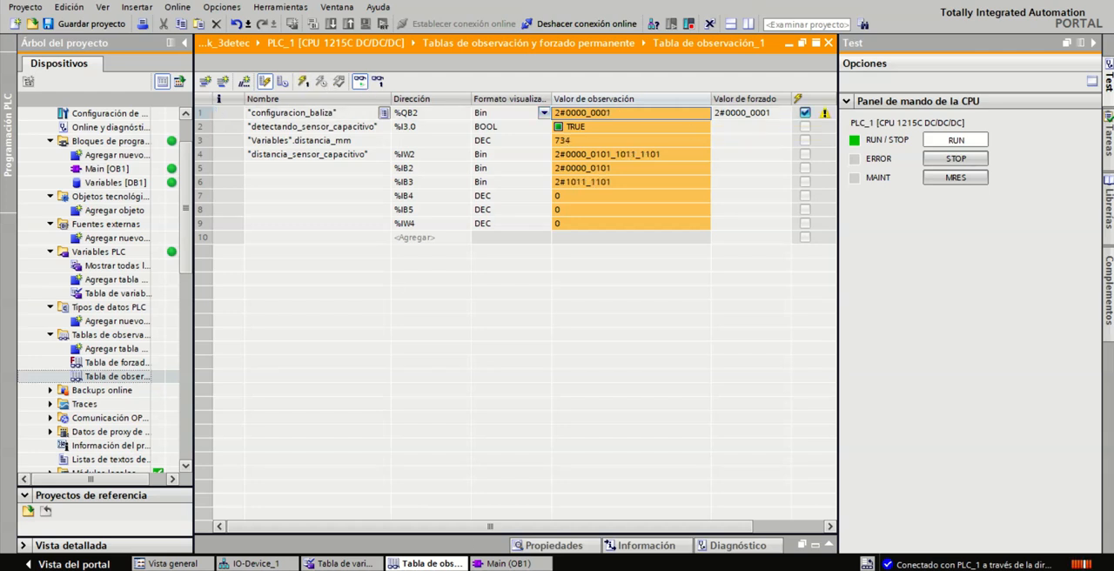
key(alt+Tab)
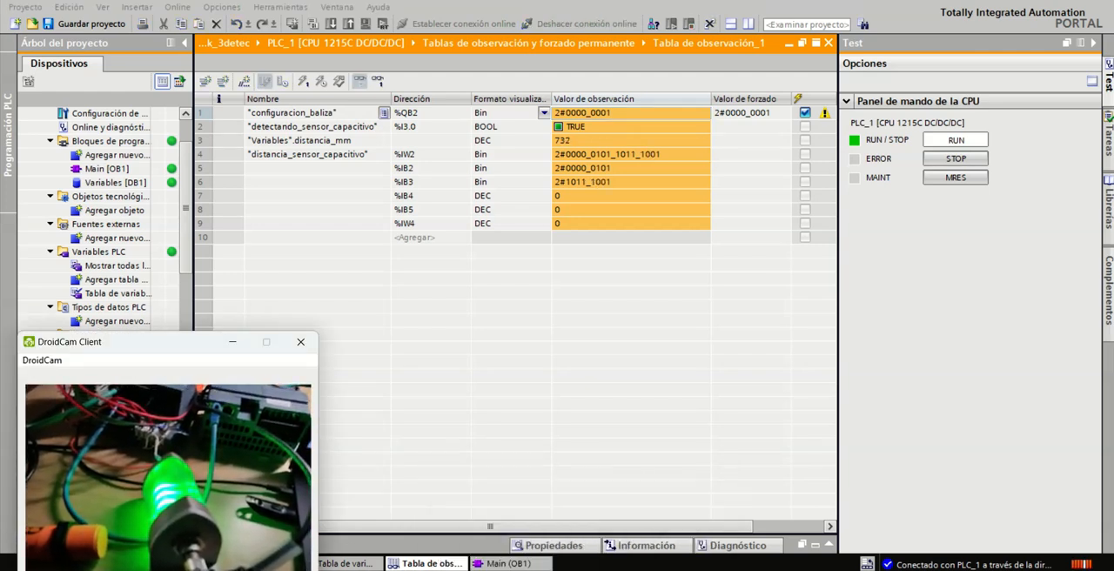
Step: Look up the segment colour bit definitions in baliza.pdf and return to the watch table in TIA Portal
click(605, 569)
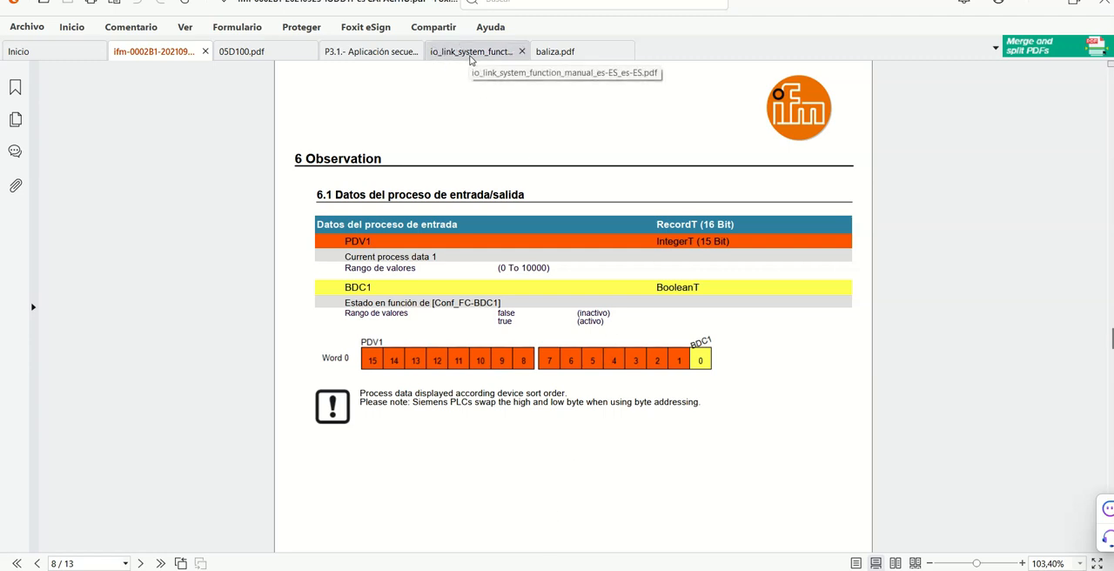
click(470, 52)
click(555, 52)
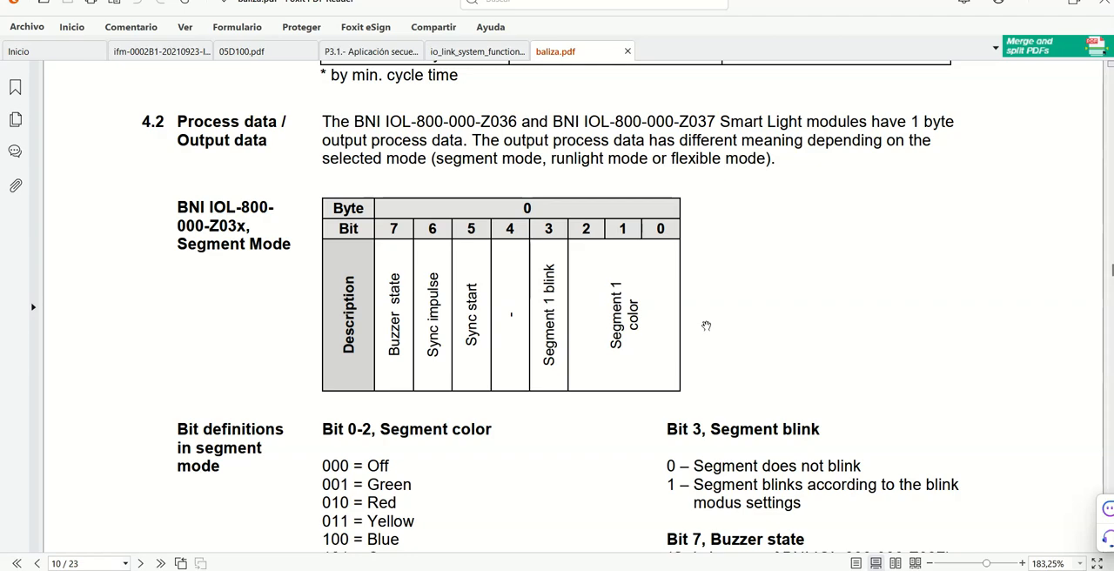
scroll(706, 326, up, 4)
scroll(706, 325, down, 6)
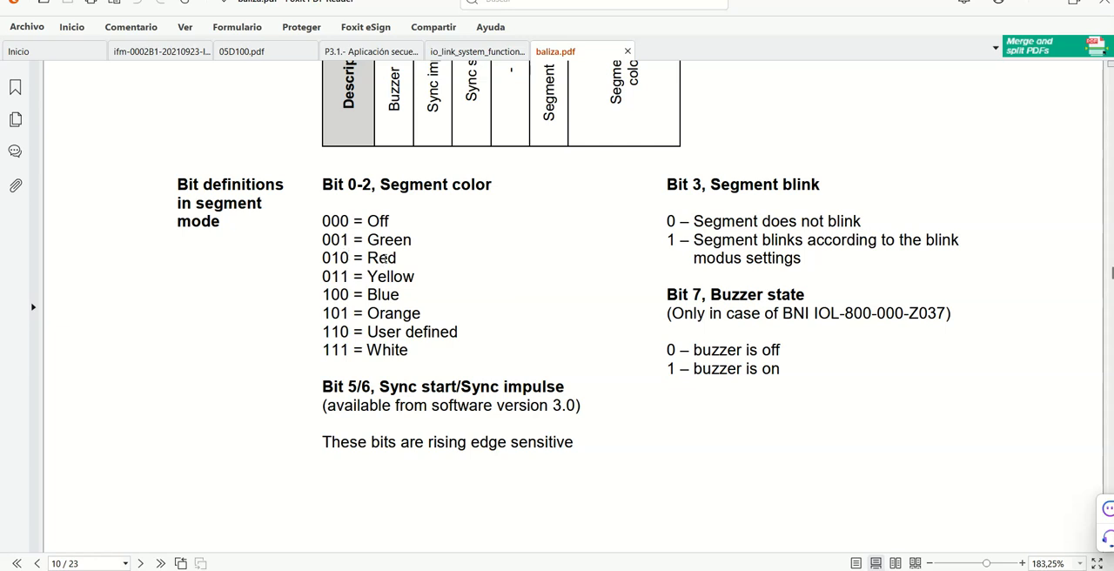
key(alt+Tab)
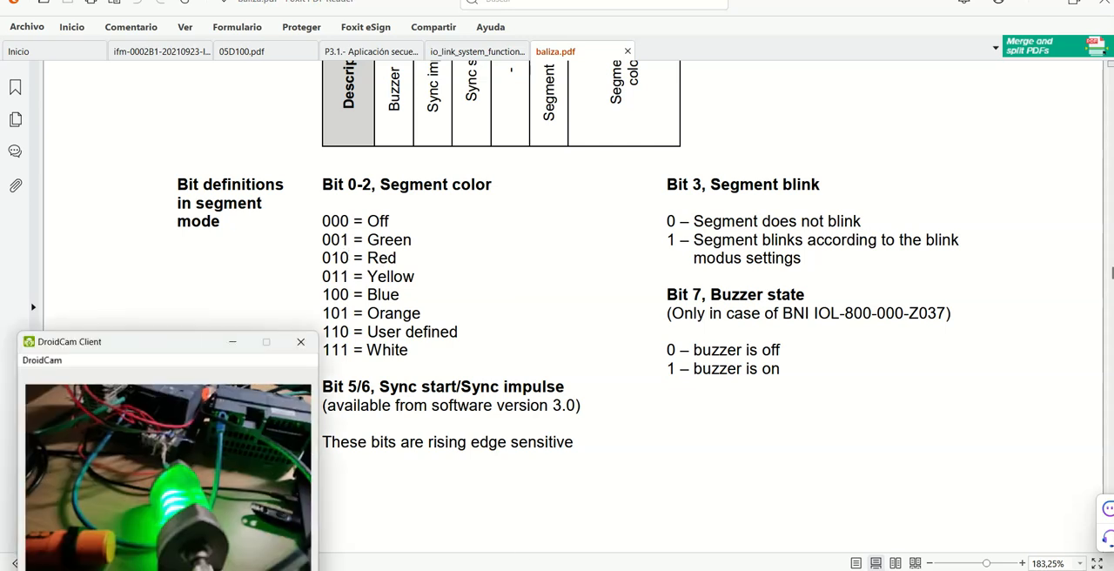
key(alt+Tab)
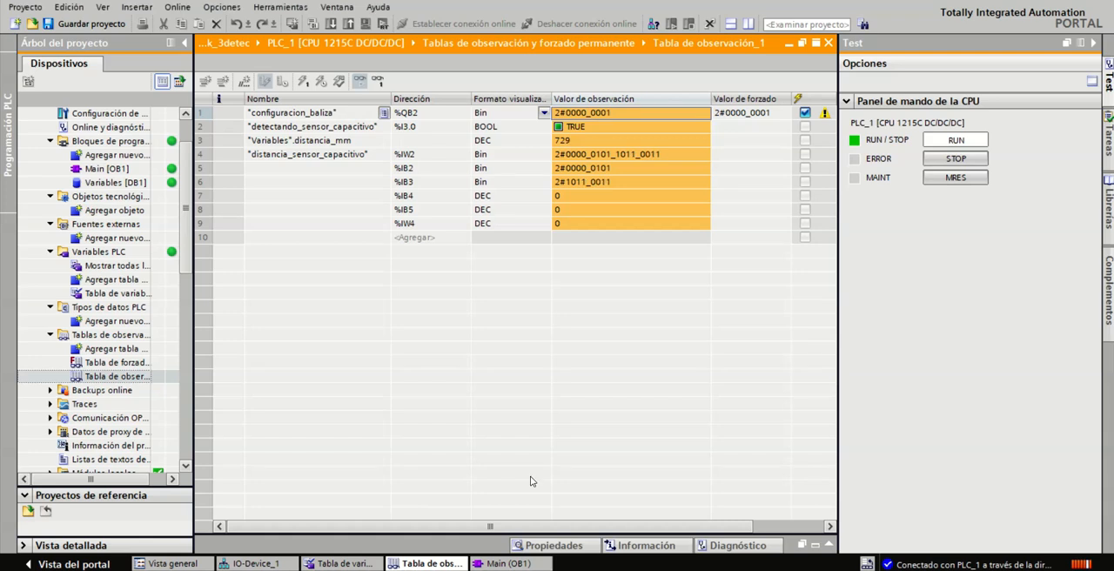
Step: Set the modify value of "configuracion_baliza" (%QB2) to 2#0000_0010 in the watch table
double_click(774, 114)
click(774, 113)
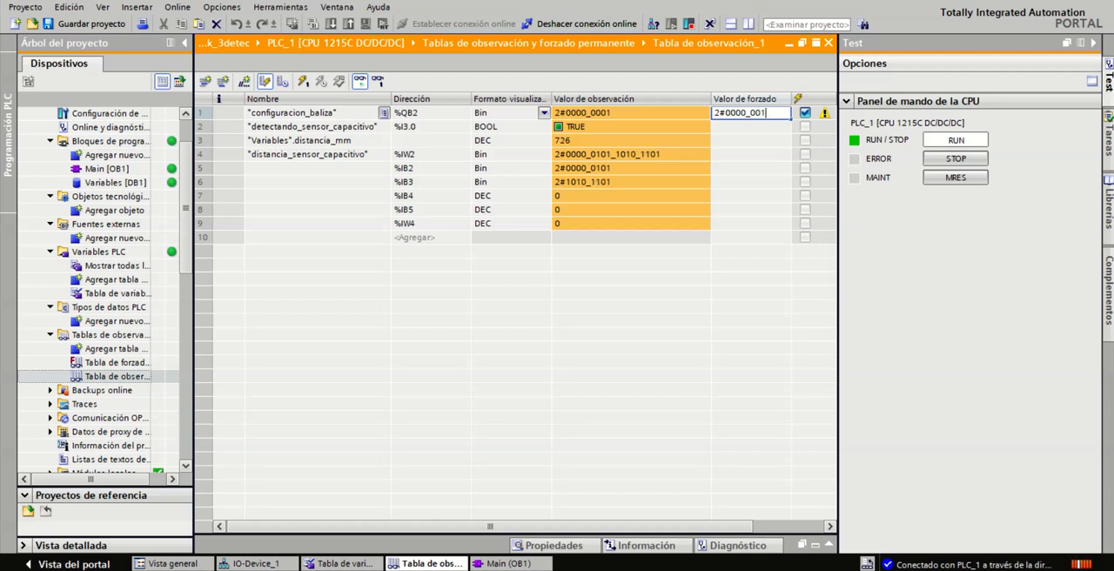
key(Return)
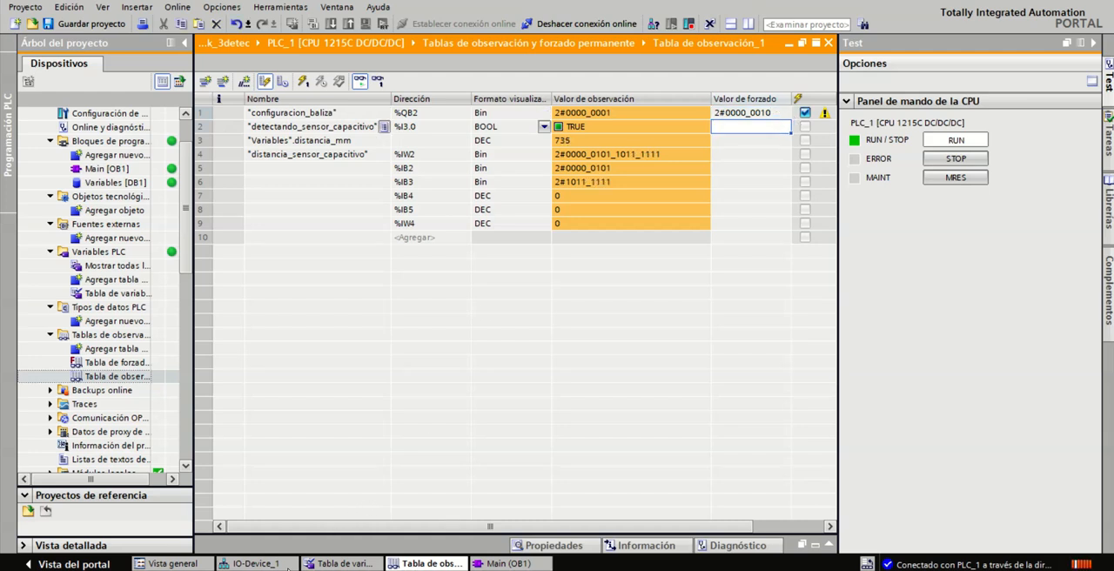
Step: Write the "configuracion_baliza" modify value to the PLC once and view the light in the repositioned DroidCam Client window
click(288, 569)
drag(209, 347, 221, 336)
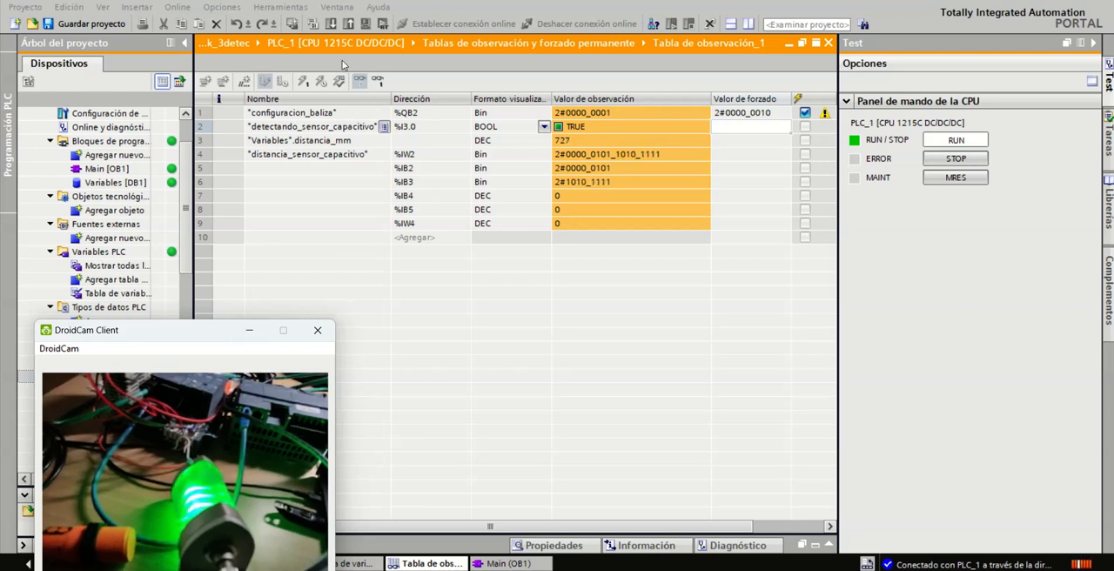
click(305, 83)
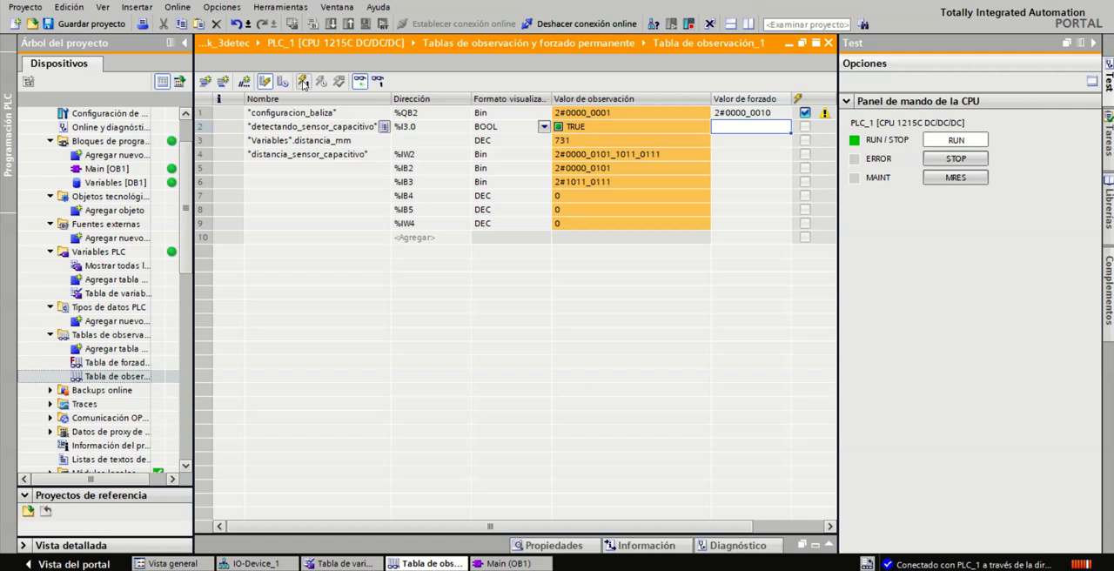
click(291, 569)
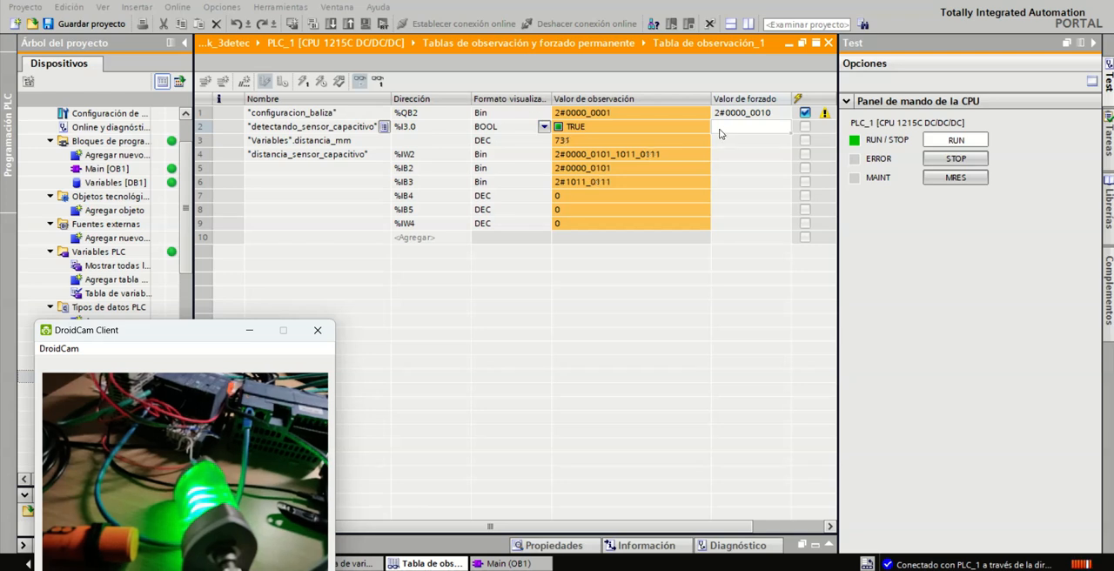
click(308, 86)
click(306, 84)
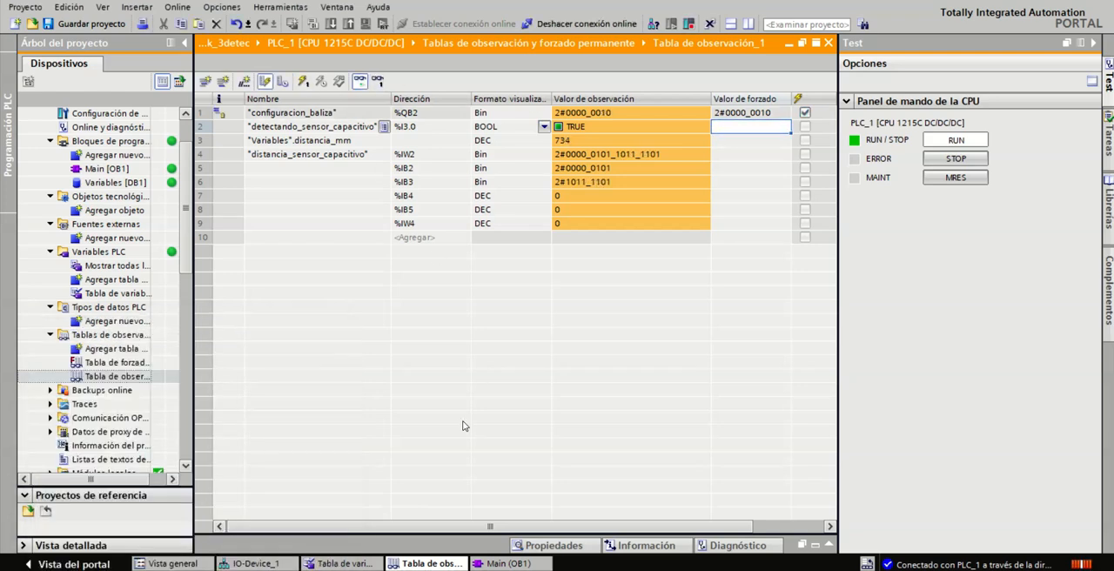
click(292, 569)
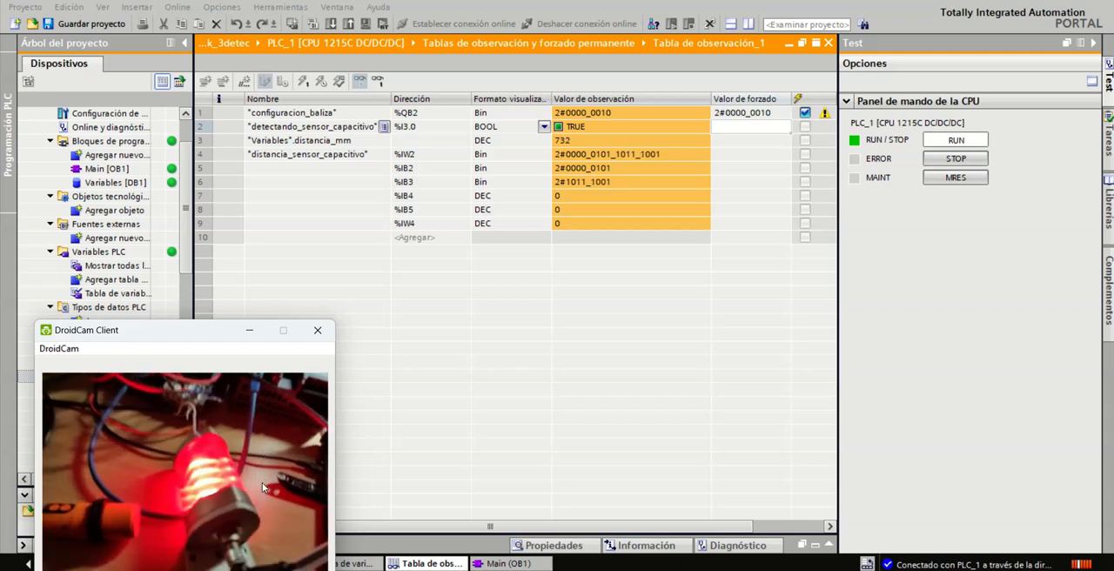
drag(213, 341, 226, 298)
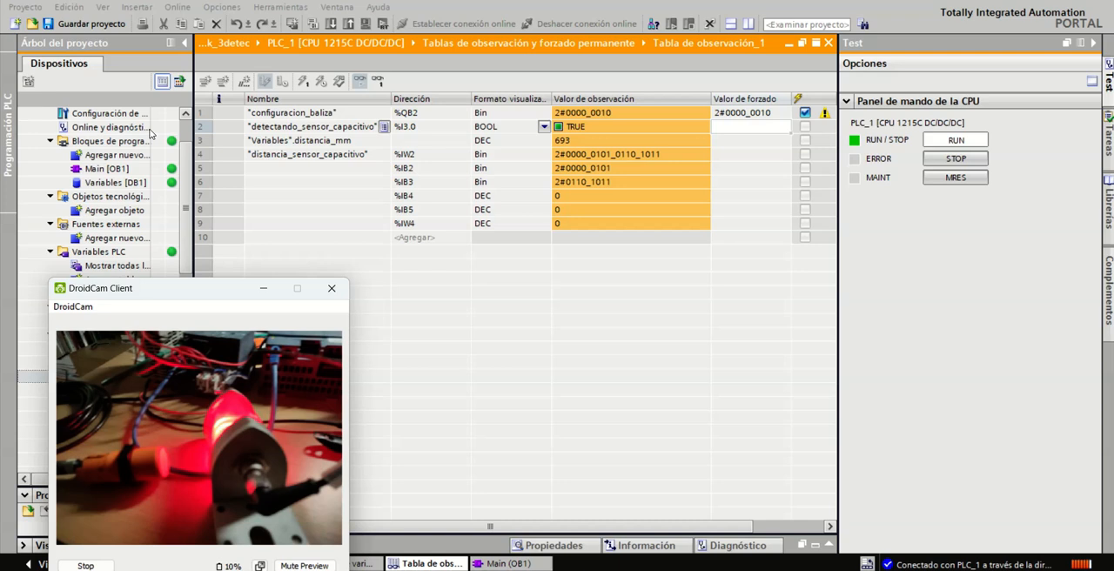
Step: Locate the "distancia_sensor_capacitivo" row (%IW2) in the watch table, open Main [OB1] and turn on program monitoring
click(327, 154)
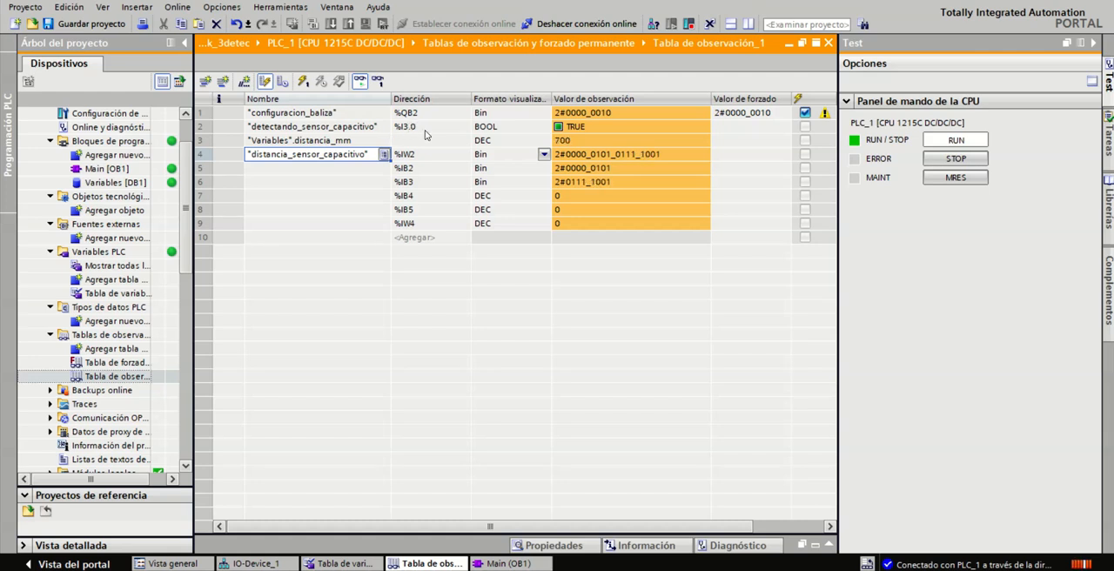
click(467, 158)
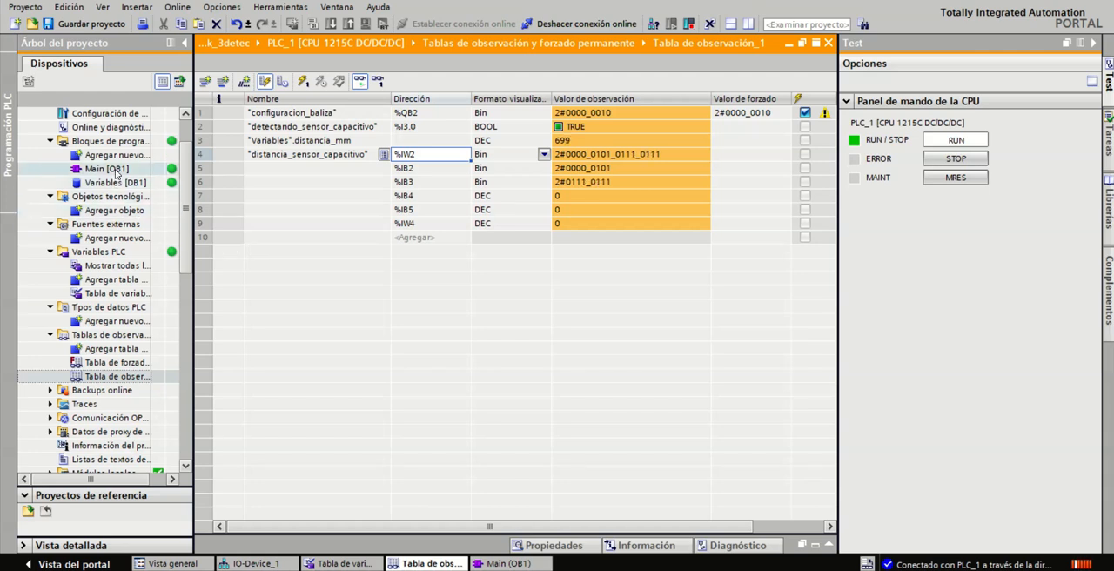
double_click(111, 169)
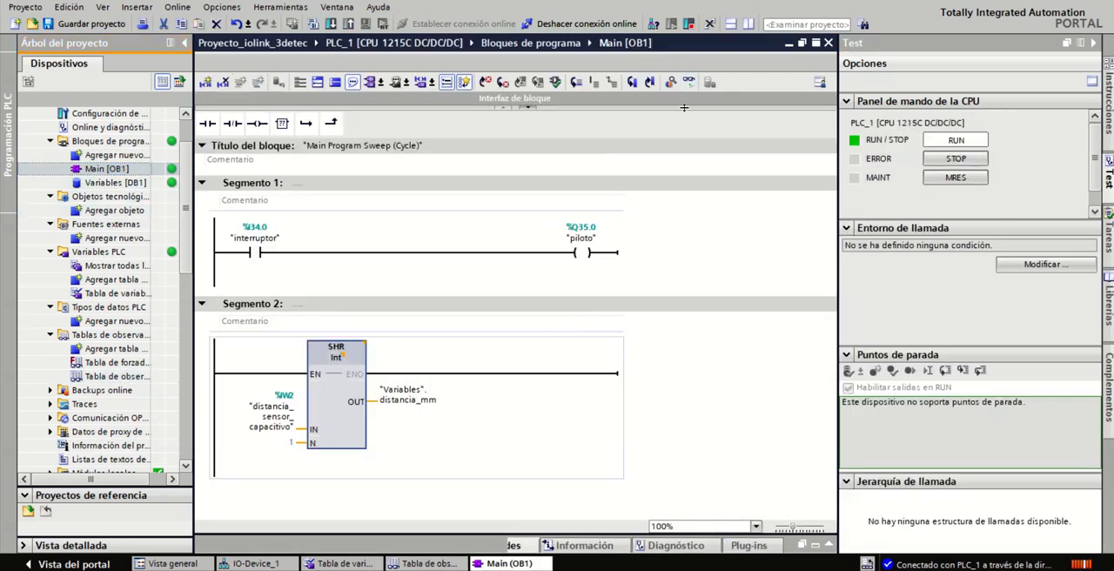
click(689, 83)
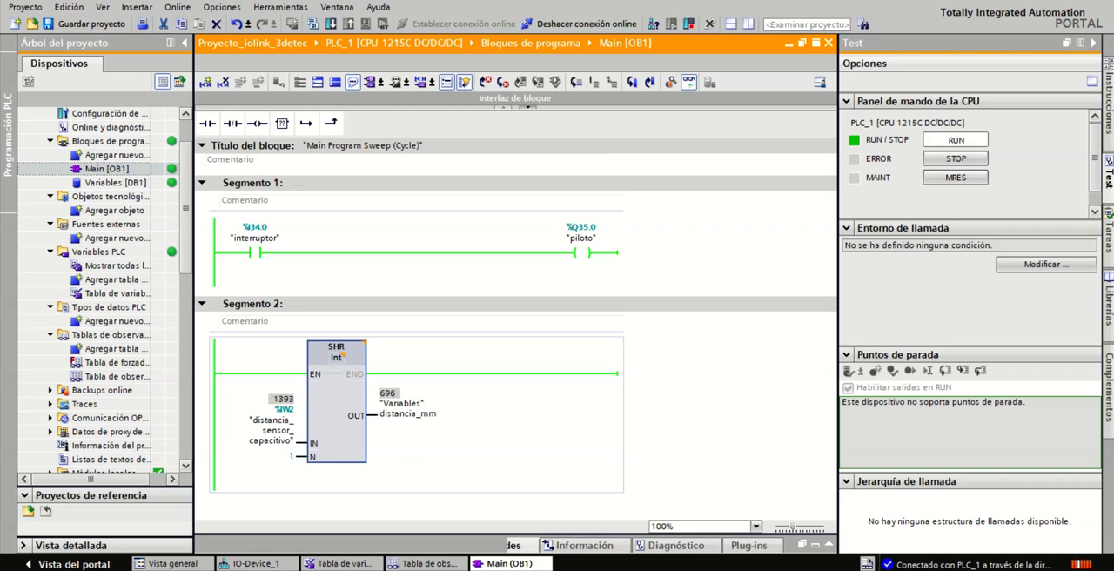
Step: Check the PDV1 and BDC1 bit layout in the ifm process data PDF and return to Main [OB1] in TIA Portal
key(alt+Tab)
click(183, 52)
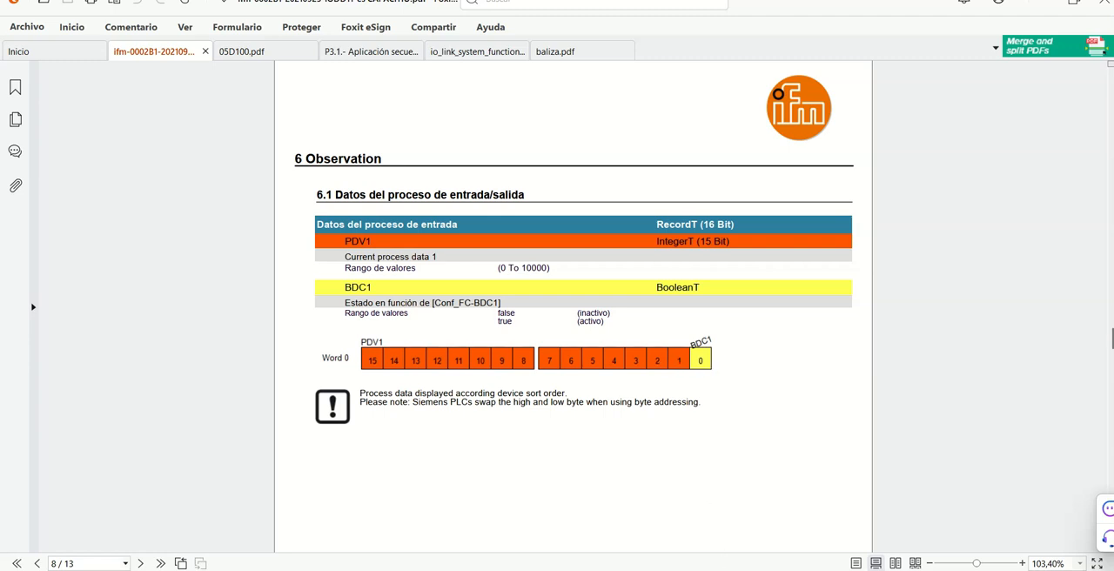
key(alt+Tab)
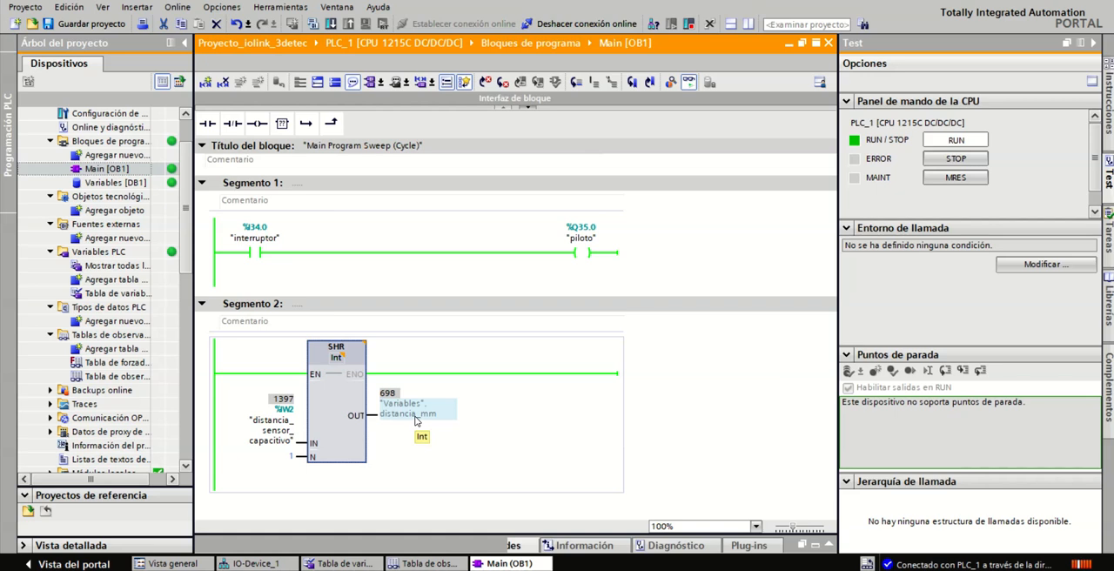
Step: Place the DroidCam Client window beside the SHR block in Segment 2 and compare the sensor movement with "Variables".distancia_mm
click(528, 569)
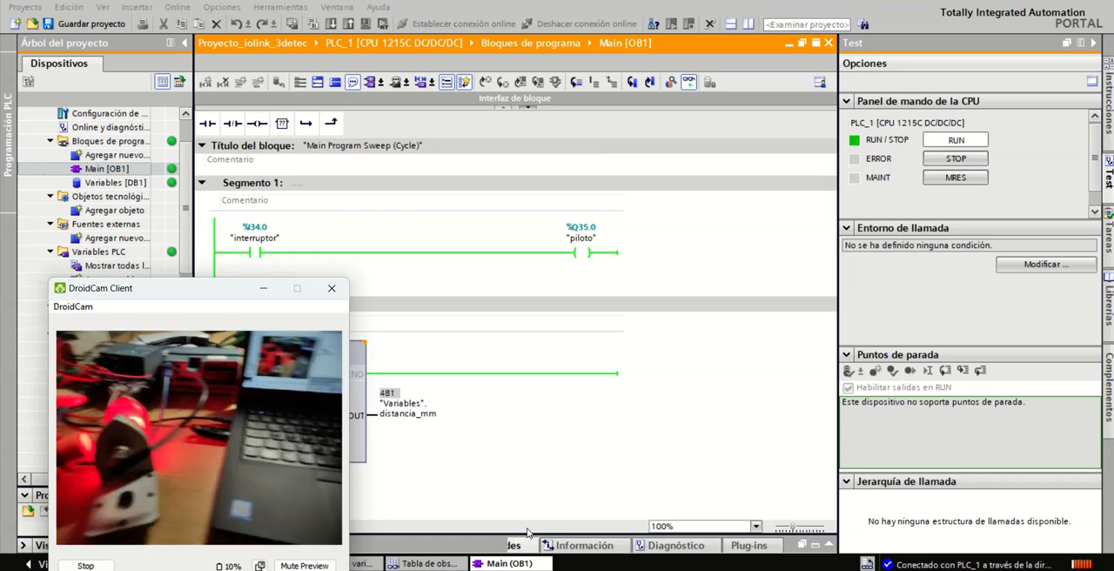
drag(205, 296, 647, 308)
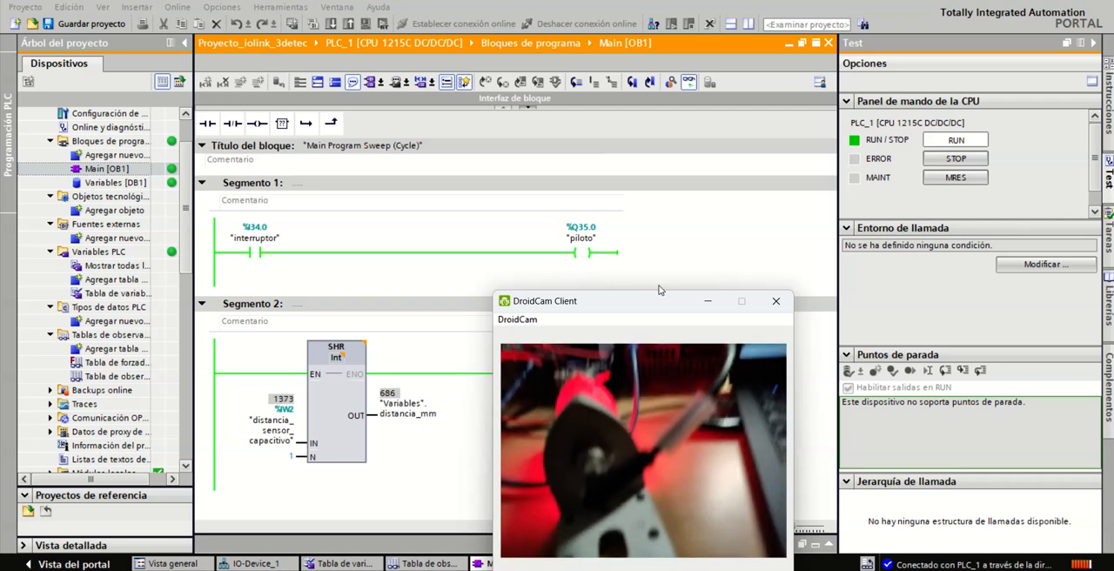
click(470, 433)
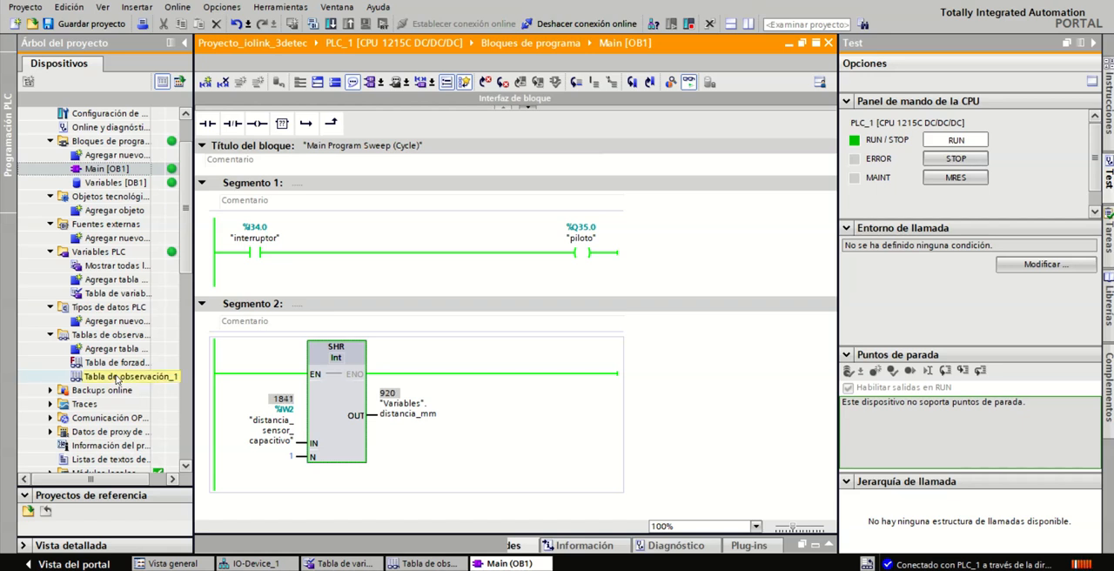
Step: Reopen Tabla de observación_1 to check the sensor values and open the online and diagnostics view of PLC_1
double_click(117, 378)
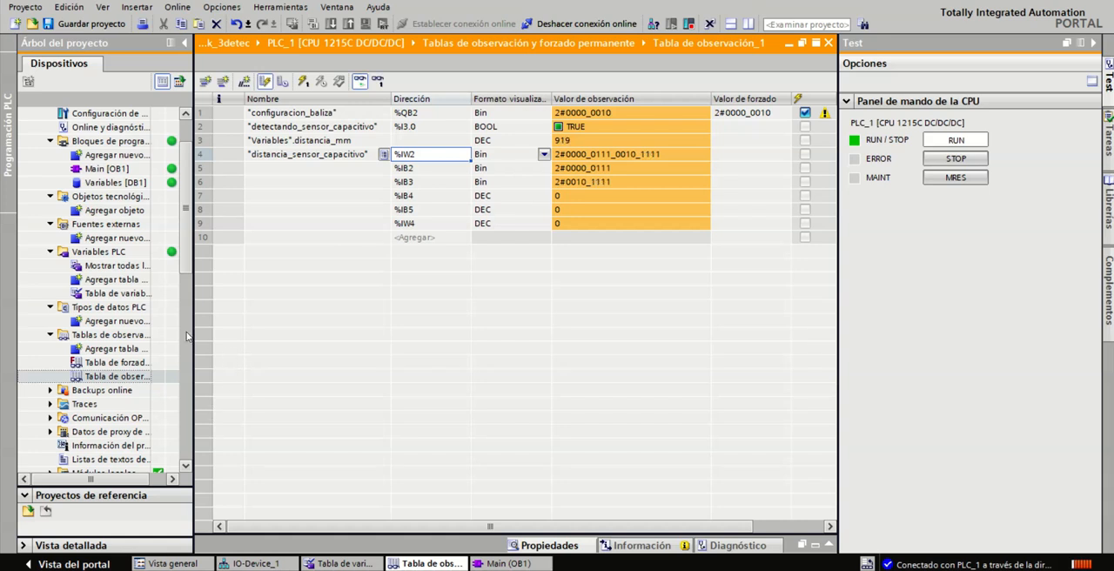
click(139, 127)
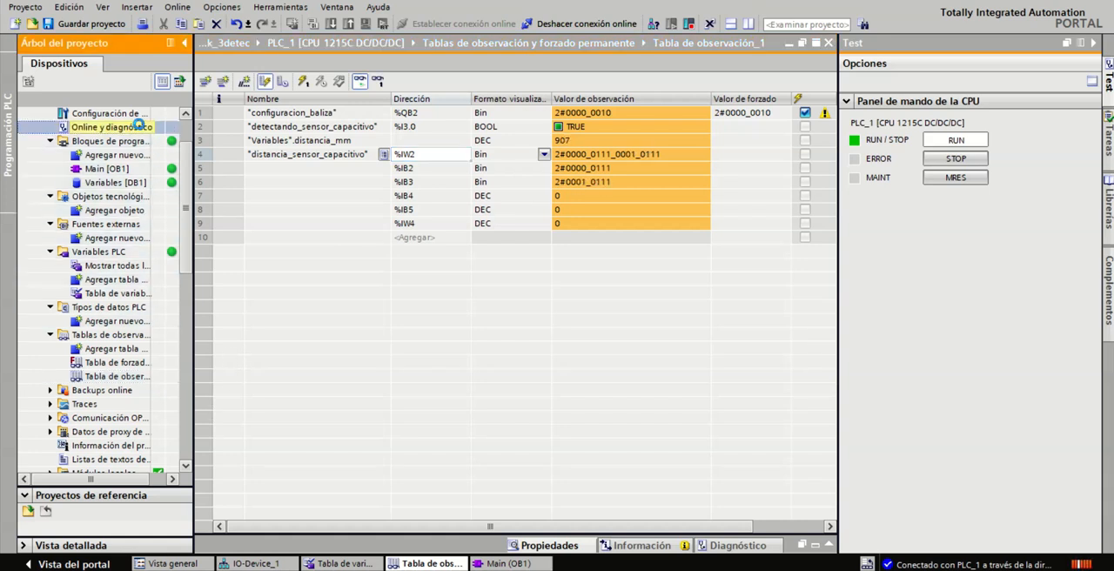